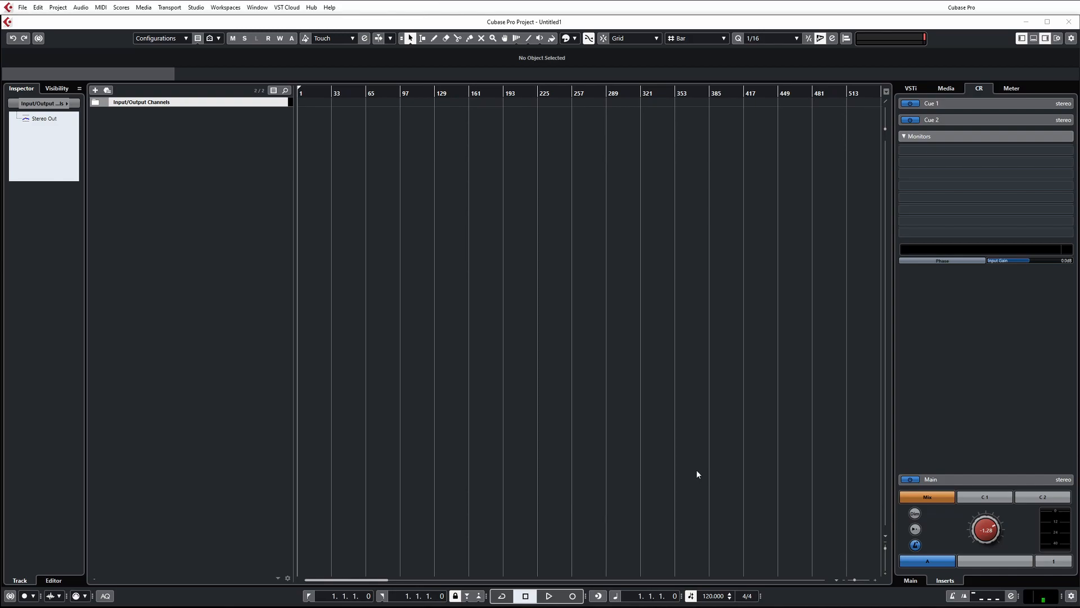
Step: Add one Kontakt instrument track routed to Stereo Out
{"action": "right_click", "coordinate": [178, 181]}
{"action": "left_click", "coordinate": [225, 194]}
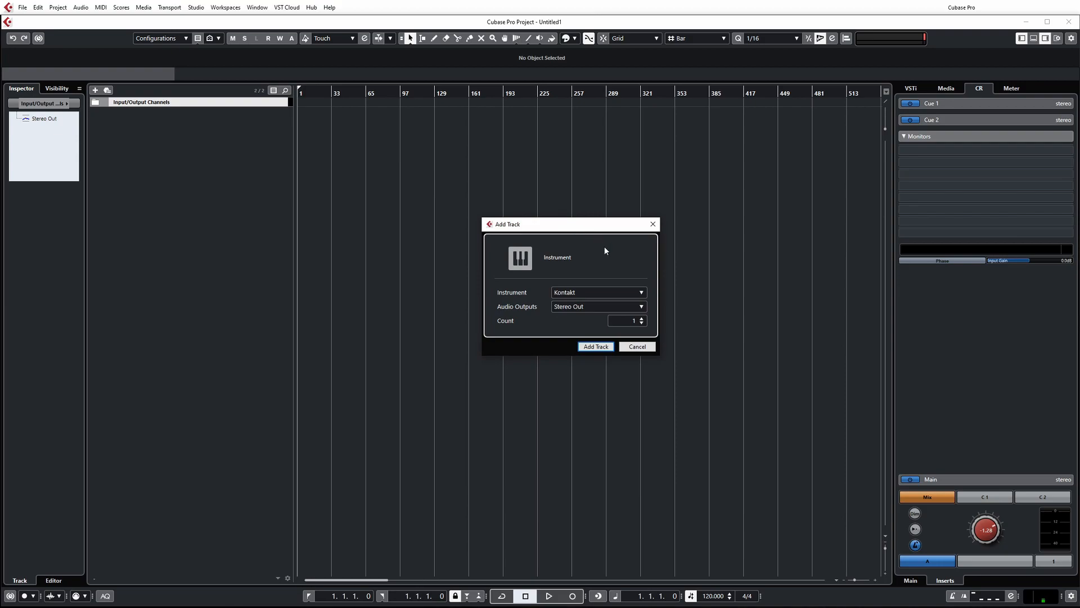
{"action": "left_click", "coordinate": [564, 295]}
{"action": "left_click", "coordinate": [544, 449]}
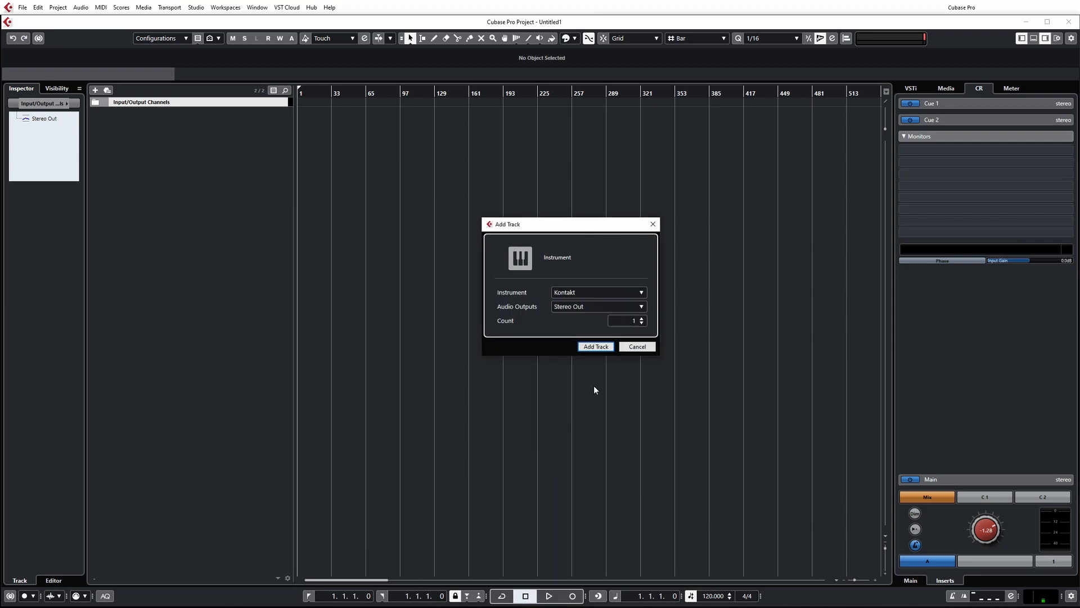
{"action": "left_click", "coordinate": [600, 348]}
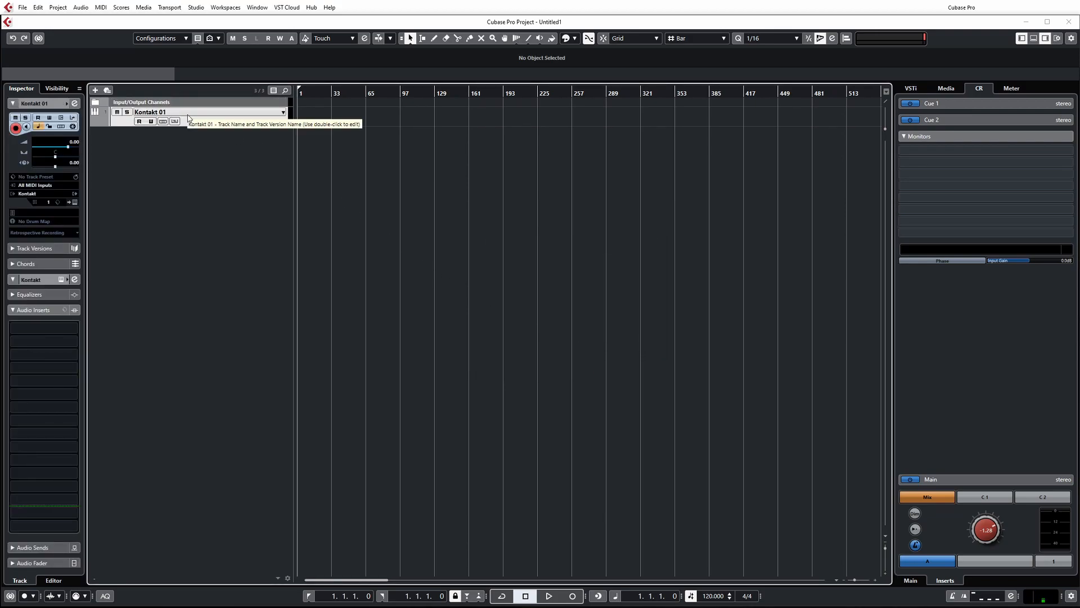
Step: Open the Kontakt 01 track's instrument window, move it slightly lower and hide the Instrument Navigator
{"action": "left_click", "coordinate": [207, 123]}
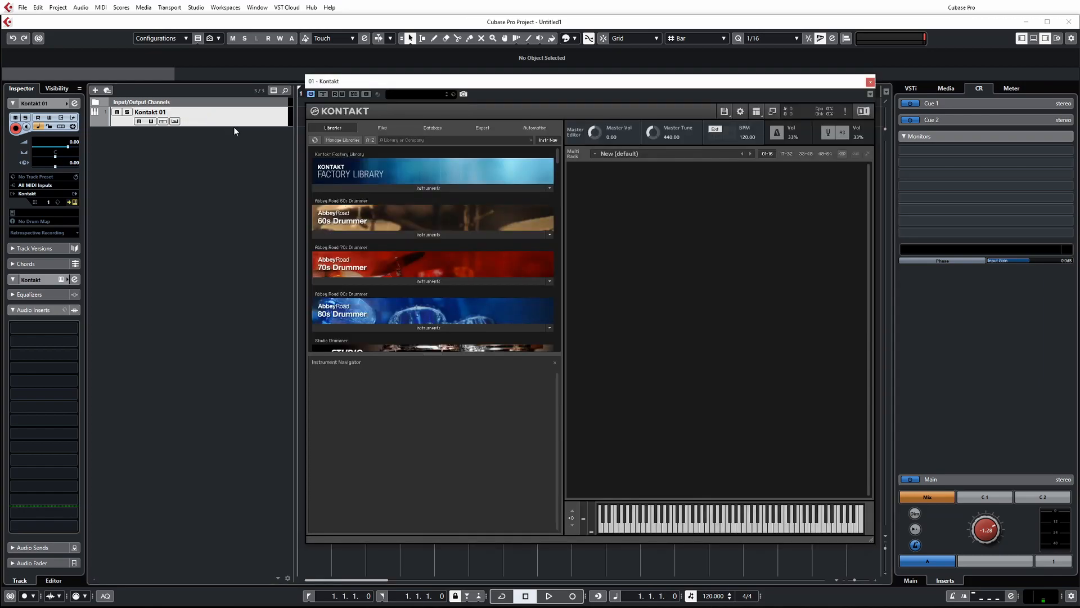
{"action": "mouse_move", "coordinate": [494, 82]}
{"action": "left_mouse_down"}
{"action": "mouse_move", "coordinate": [483, 91]}
{"action": "mouse_move", "coordinate": [491, 100]}
{"action": "left_mouse_up"}
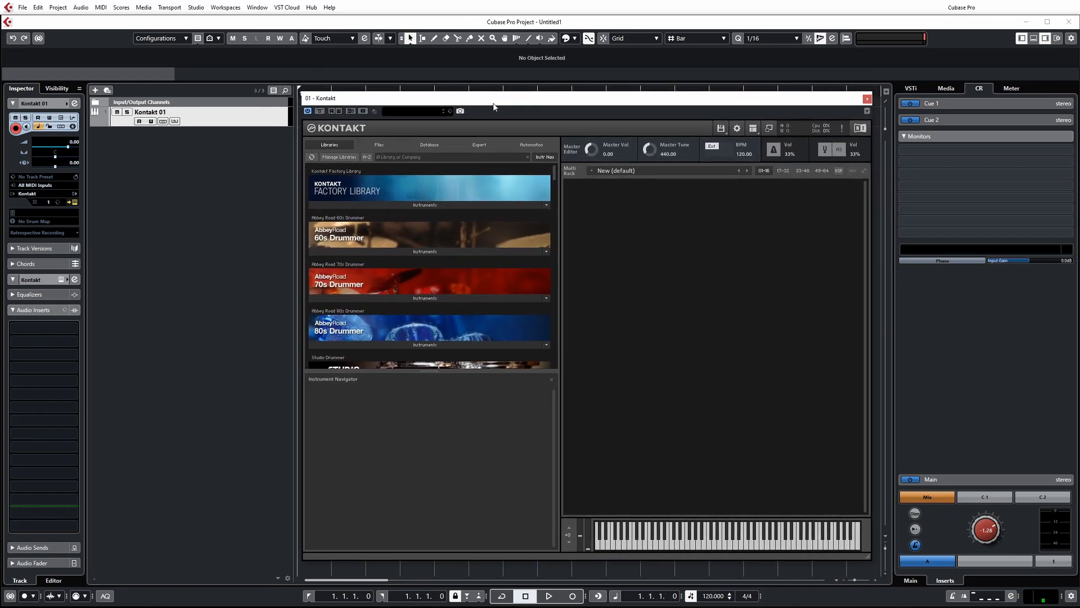
{"action": "left_click", "coordinate": [545, 157]}
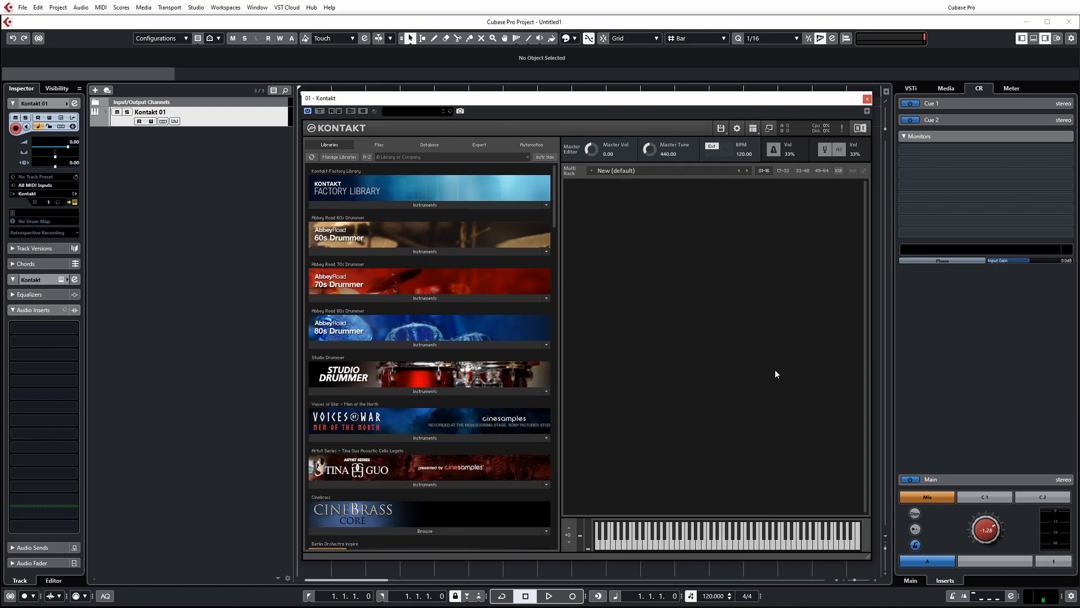
Step: Load the Metropolis Ark 1 patches 01 Strings Low Legato through 05 Strings Low Portato Long into the Kontakt rack together
{"action": "left_click_drag", "start_coordinate": [555, 193], "coordinate": [461, 251]}
{"action": "left_click", "coordinate": [455, 250]}
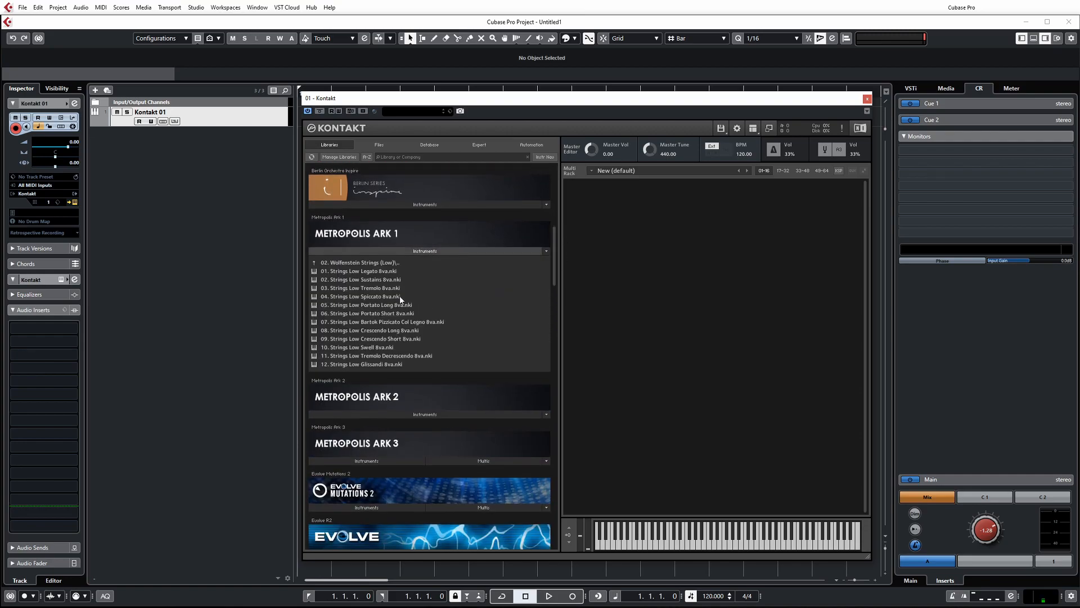
{"action": "left_click", "coordinate": [367, 271]}
{"action": "left_click", "coordinate": [369, 305], "text": "shift"}
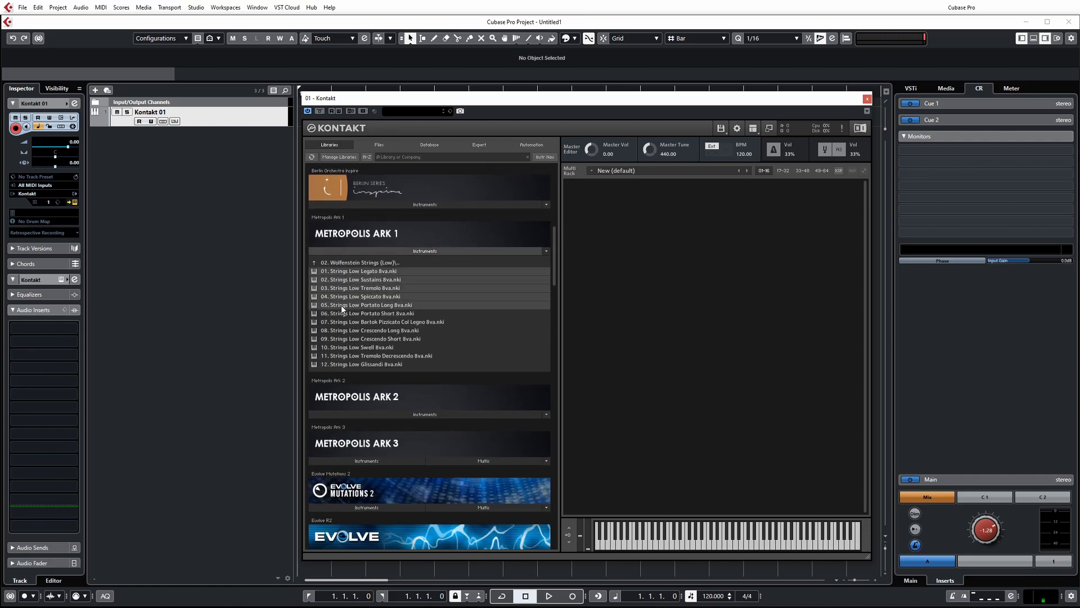
{"action": "left_click_drag", "start_coordinate": [336, 305], "coordinate": [678, 284]}
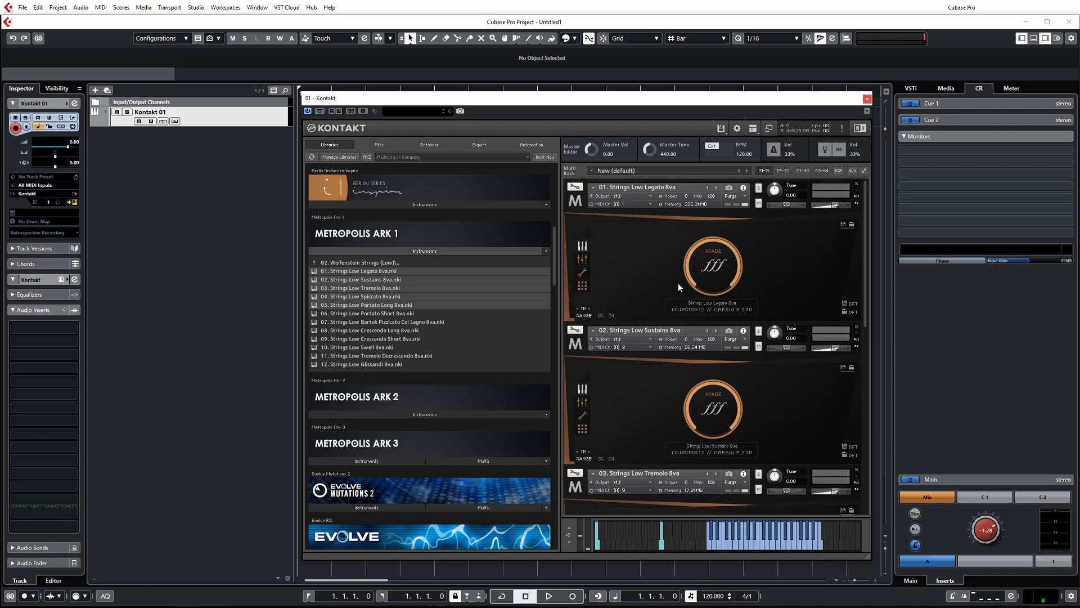
Step: Collapse all instruments in the Kontakt rack to the minimized view, and expand them again
{"action": "left_click_drag", "start_coordinate": [866, 198], "coordinate": [866, 173]}
{"action": "left_click", "coordinate": [865, 171]}
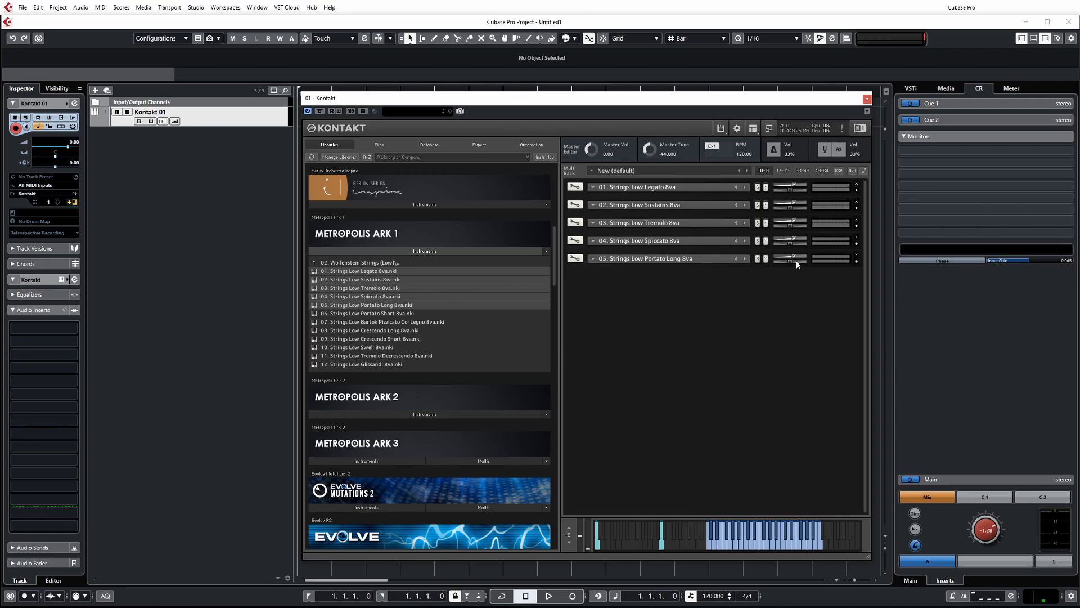
{"action": "left_click", "coordinate": [863, 170]}
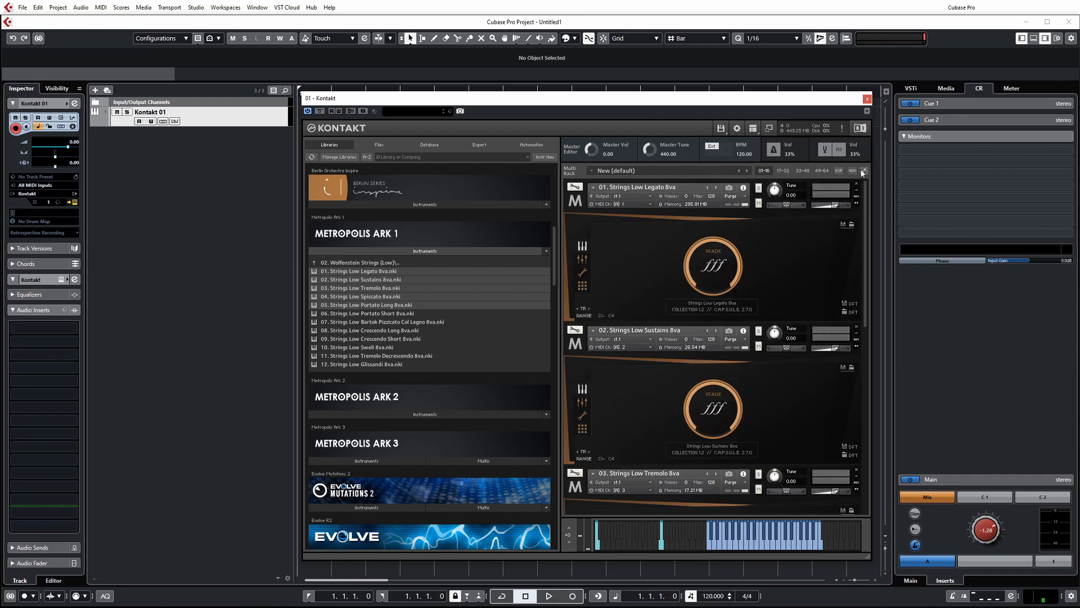
Step: Show the Instrument Navigator and jump between the loaded Strings Low instruments, ending on 01 Strings Low Legato
{"action": "left_click", "coordinate": [542, 157]}
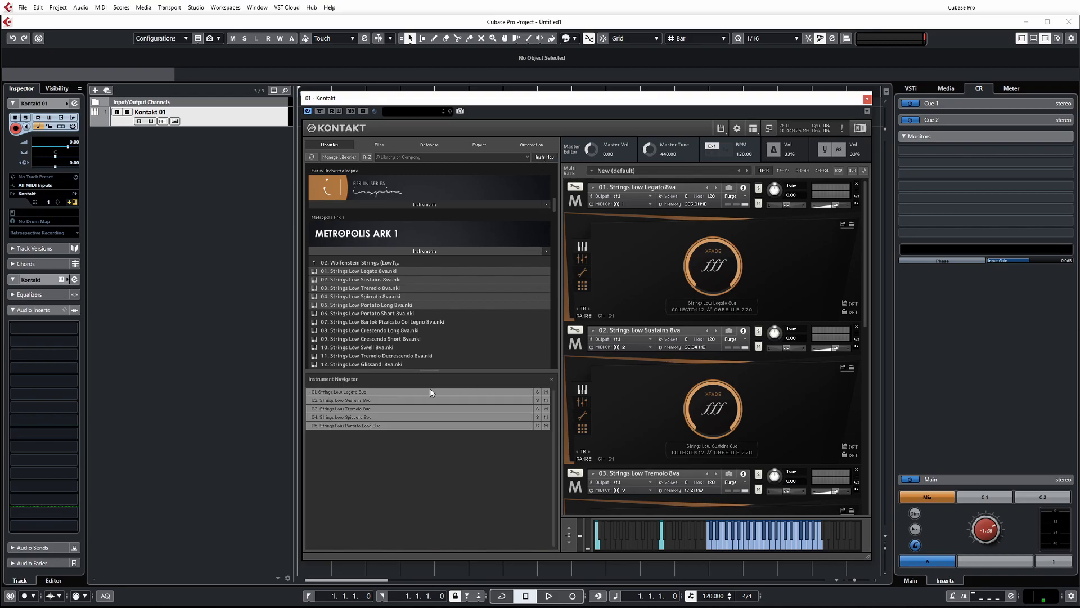
{"action": "left_click", "coordinate": [390, 400]}
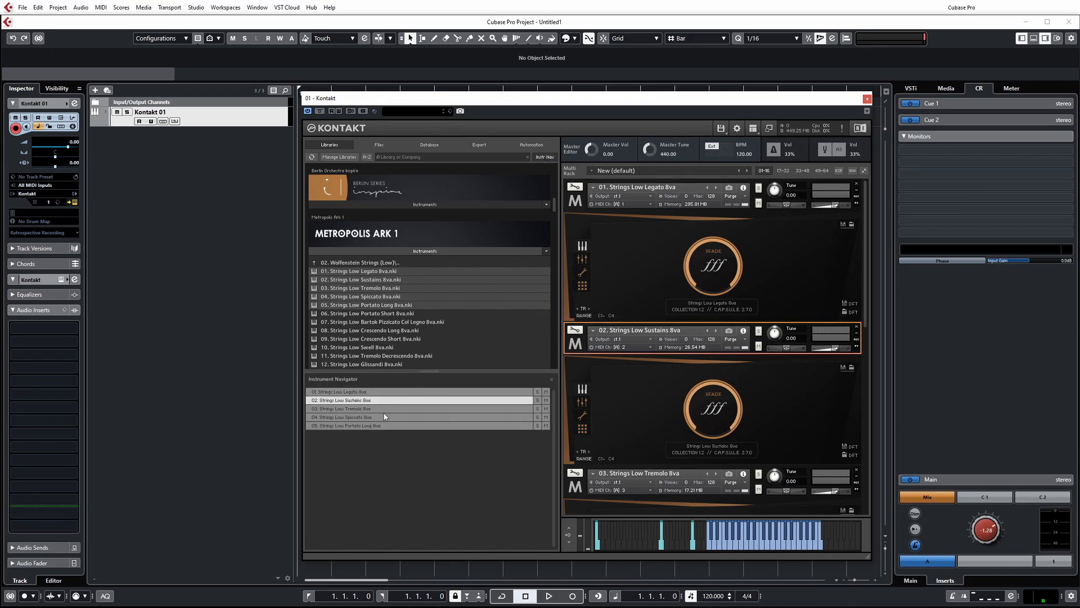
{"action": "left_click", "coordinate": [384, 417]}
{"action": "left_click", "coordinate": [377, 392]}
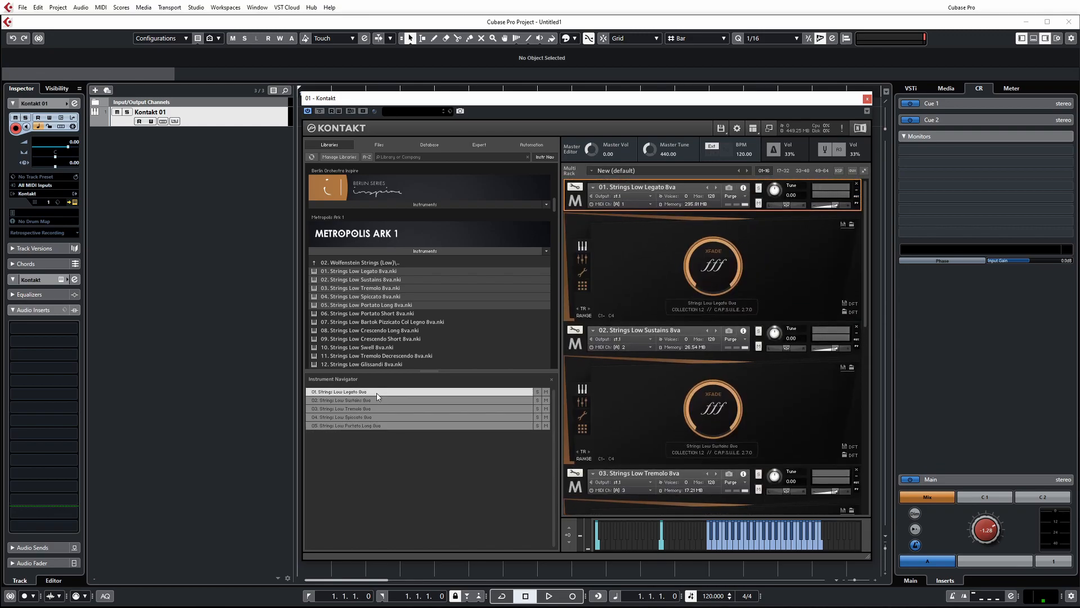
{"action": "left_click", "coordinate": [372, 400]}
{"action": "left_click", "coordinate": [378, 415]}
{"action": "left_click", "coordinate": [388, 428]}
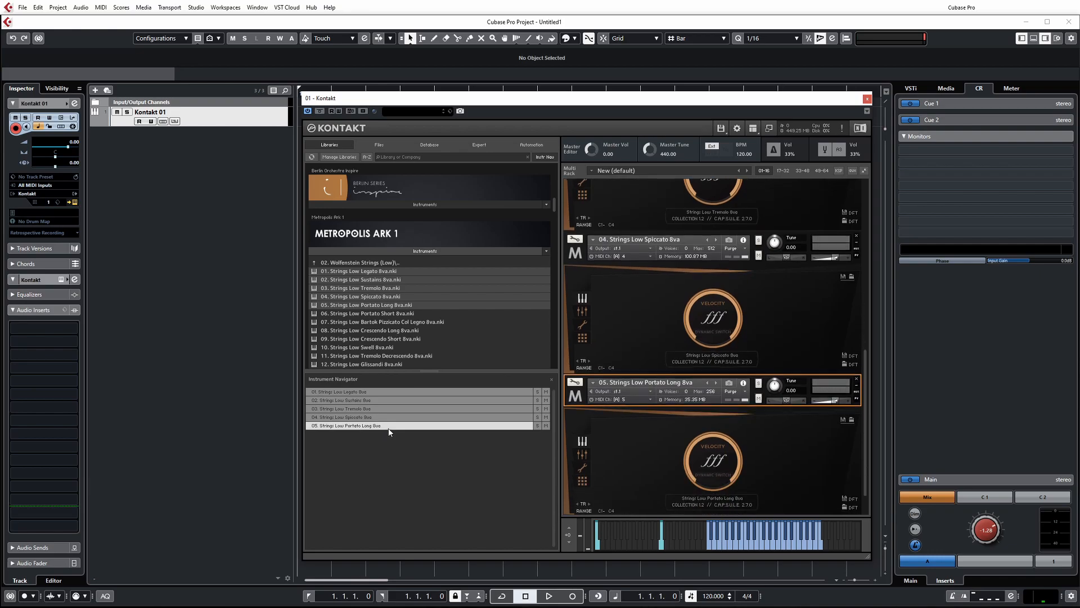
{"action": "left_click", "coordinate": [382, 392]}
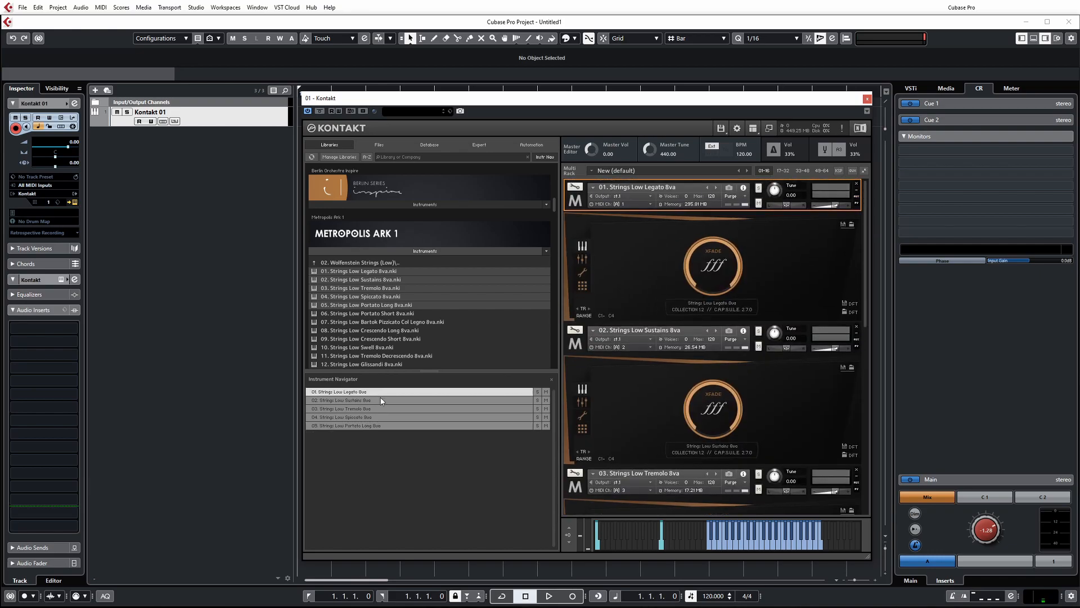
Step: Toggle solo on and off for the Legato, Tremolo and Spiccato instruments, and hide the Instrument Navigator
{"action": "left_click", "coordinate": [537, 392]}
{"action": "left_click", "coordinate": [537, 392]}
{"action": "left_click", "coordinate": [537, 411]}
{"action": "left_click", "coordinate": [536, 412]}
{"action": "left_click", "coordinate": [536, 419]}
{"action": "left_click", "coordinate": [537, 420]}
{"action": "left_click", "coordinate": [545, 157]}
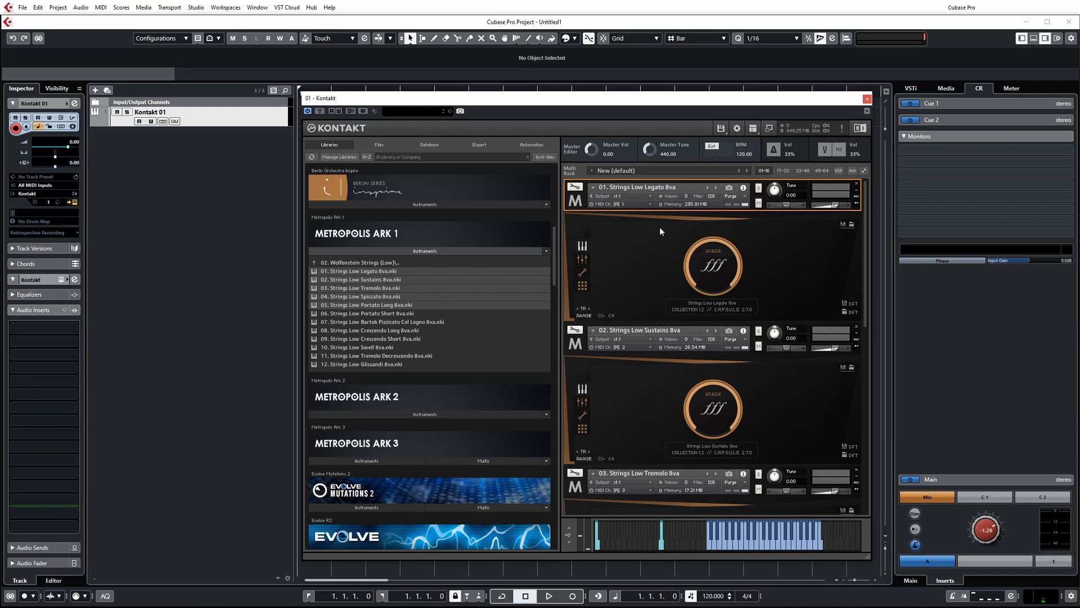
Step: Review the MIDI channels of the loaded instruments and add four MIDI tracks below the Kontakt 01 track
{"action": "left_click_drag", "start_coordinate": [864, 204], "coordinate": [872, 393]}
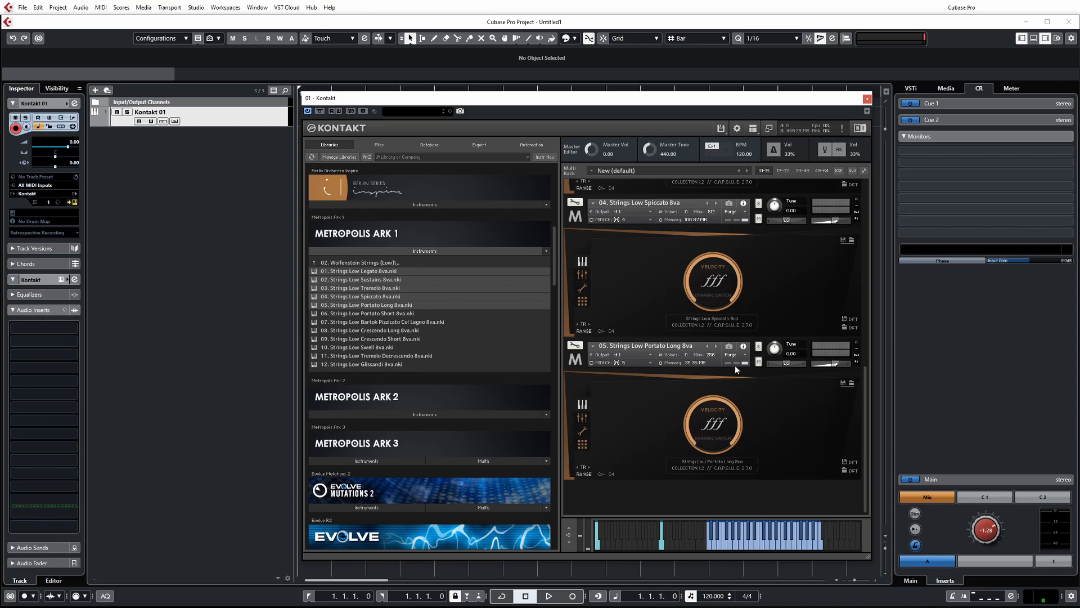
{"action": "left_click_drag", "start_coordinate": [866, 412], "coordinate": [880, 223]}
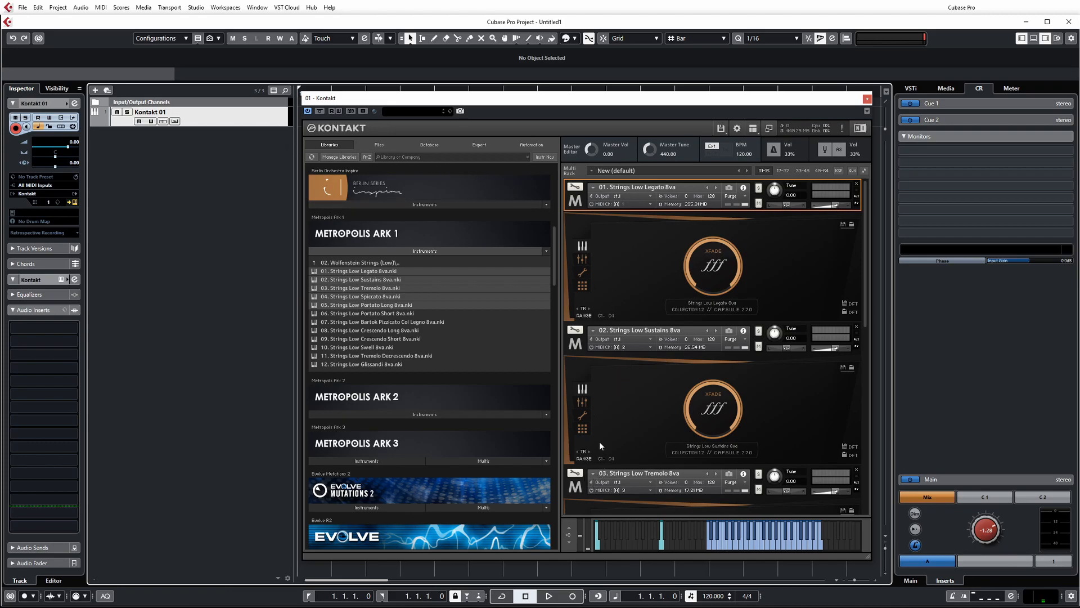
{"action": "right_click", "coordinate": [250, 123]}
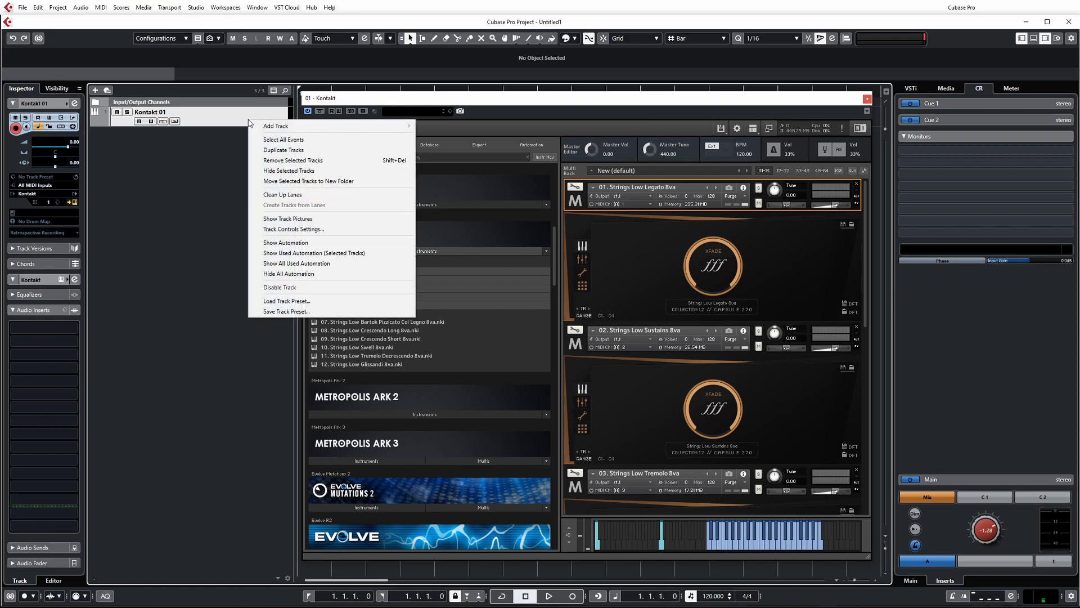
{"action": "mouse_move", "coordinate": [276, 126]}
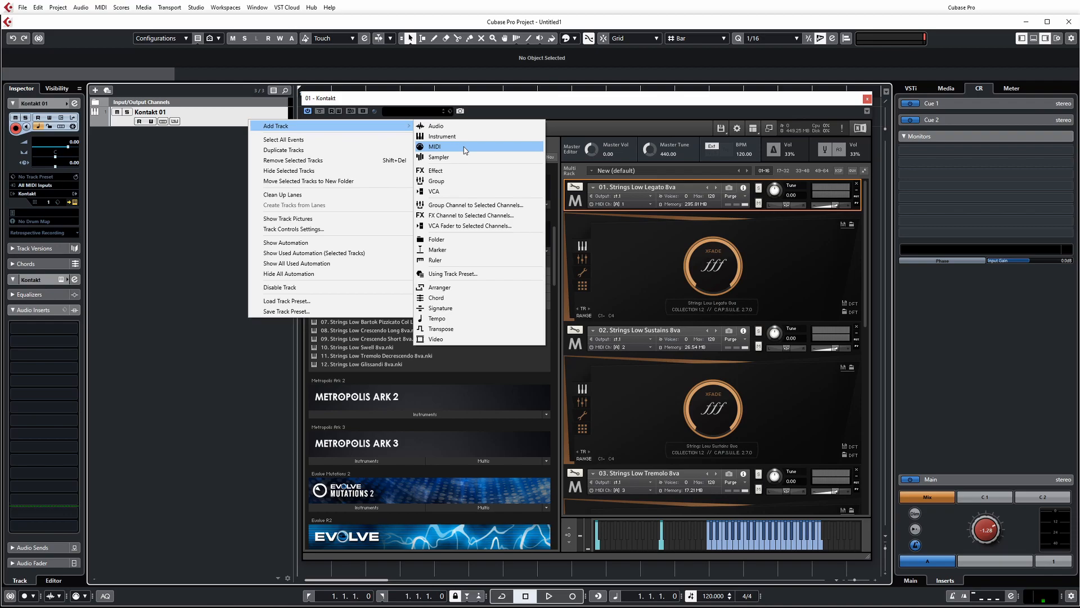
{"action": "left_click", "coordinate": [465, 148]}
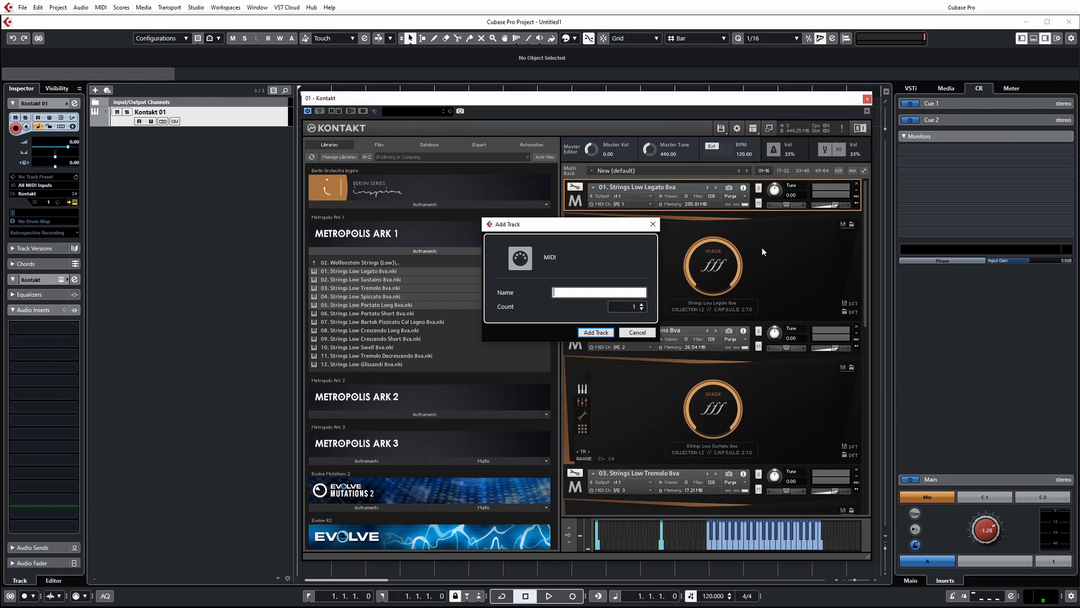
{"action": "left_click", "coordinate": [634, 308]}
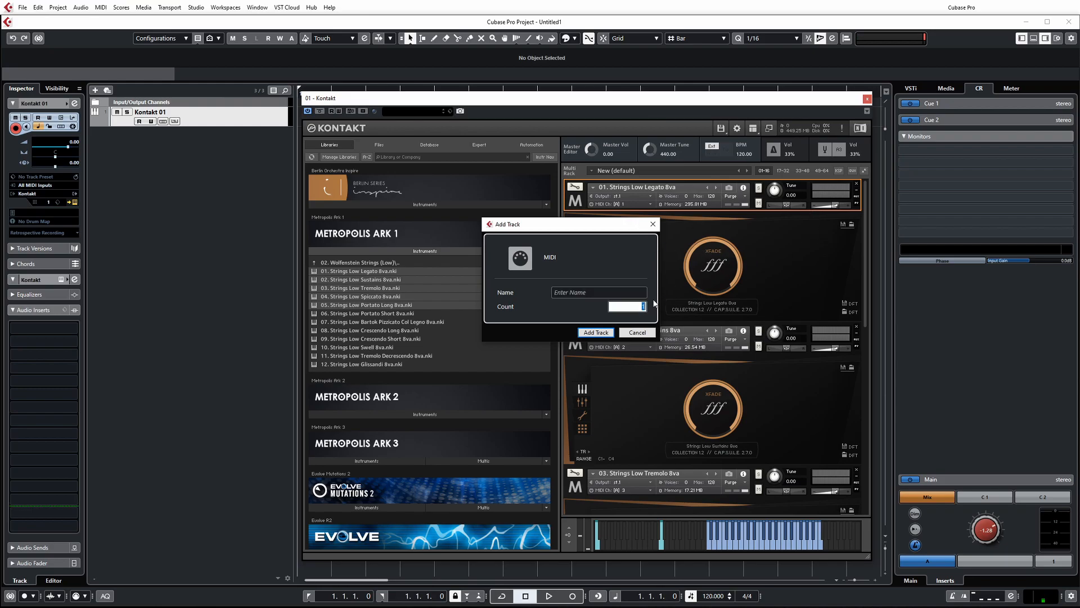
{"action": "type", "text": "4"}
{"action": "left_click", "coordinate": [604, 336]}
{"action": "left_click", "coordinate": [603, 334]}
Step: Check the output routing and MIDI channel of each track from MIDI 01 to MIDI 04
{"action": "left_click", "coordinate": [248, 135]}
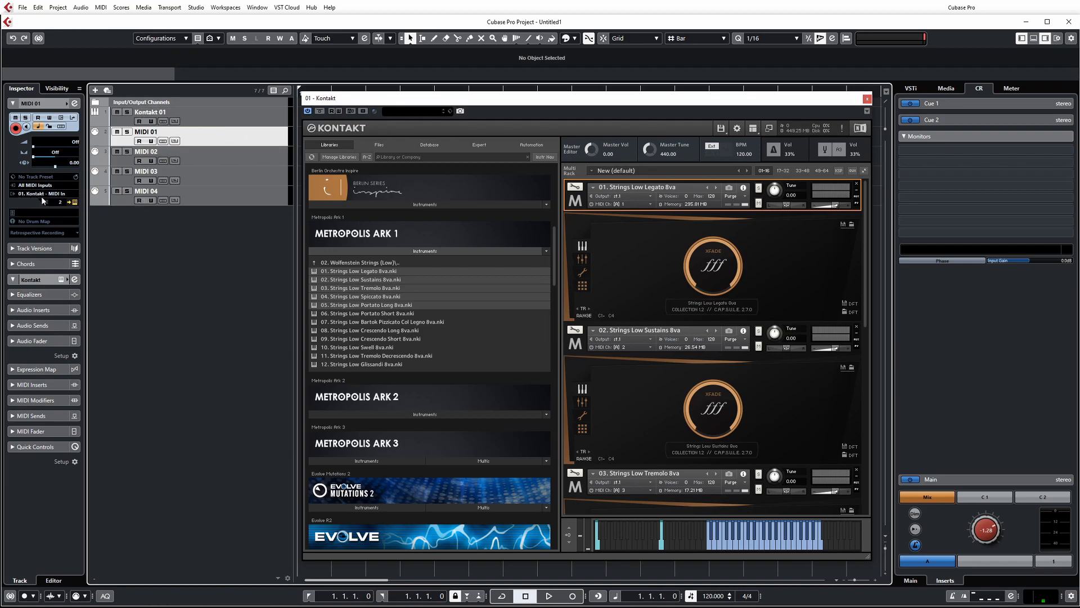
{"action": "left_click", "coordinate": [231, 160]}
{"action": "left_click", "coordinate": [235, 175]}
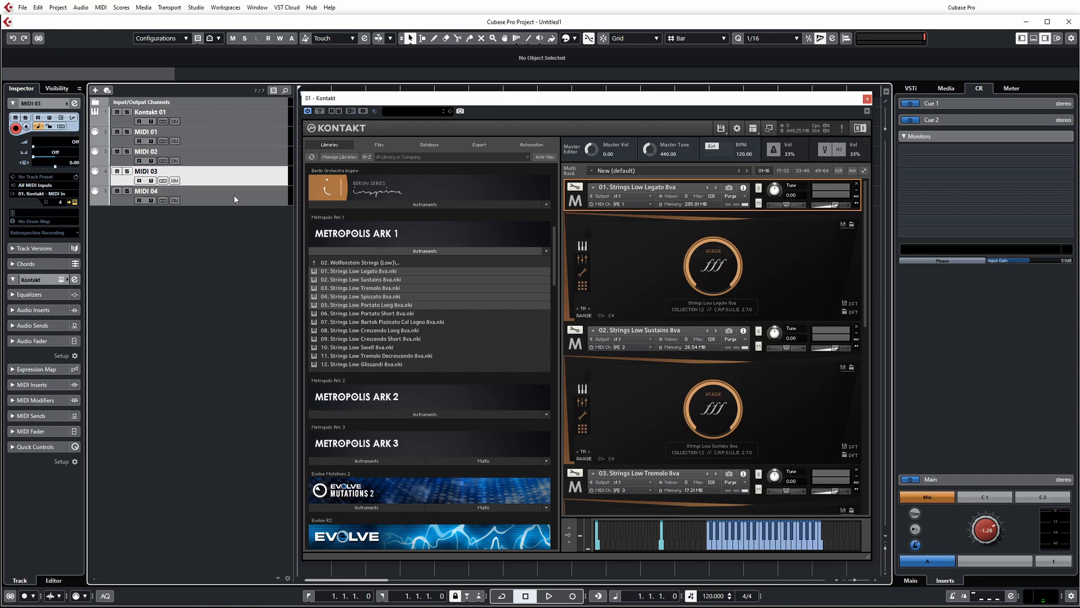
{"action": "left_click", "coordinate": [234, 194]}
Step: Play notes through MIDI 01 and MIDI 02 to check which Kontakt instrument each track triggers
{"action": "left_click", "coordinate": [209, 143]}
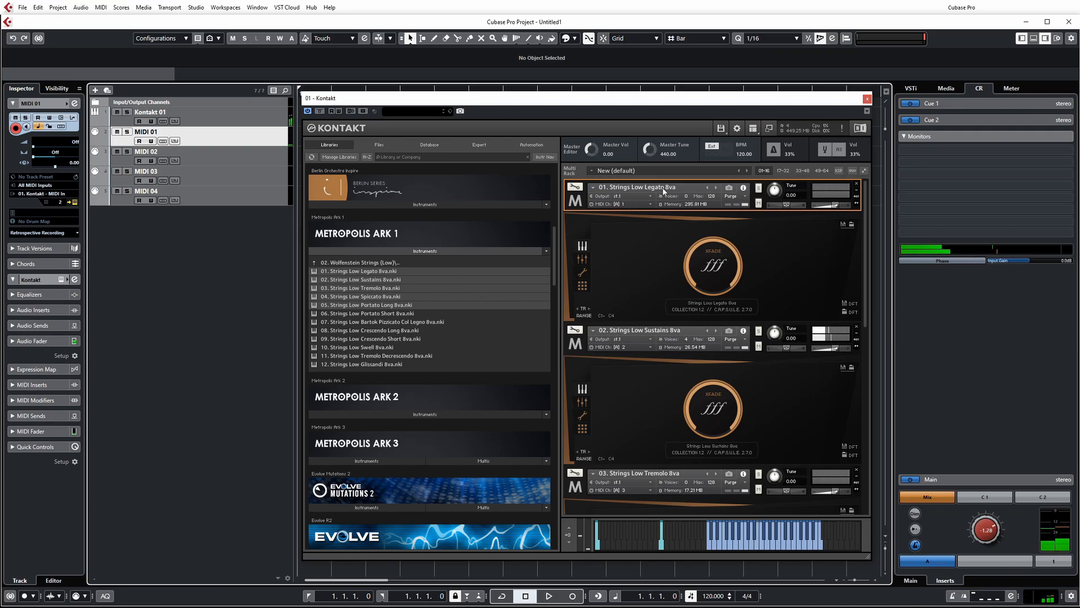
{"action": "left_click", "coordinate": [242, 156]}
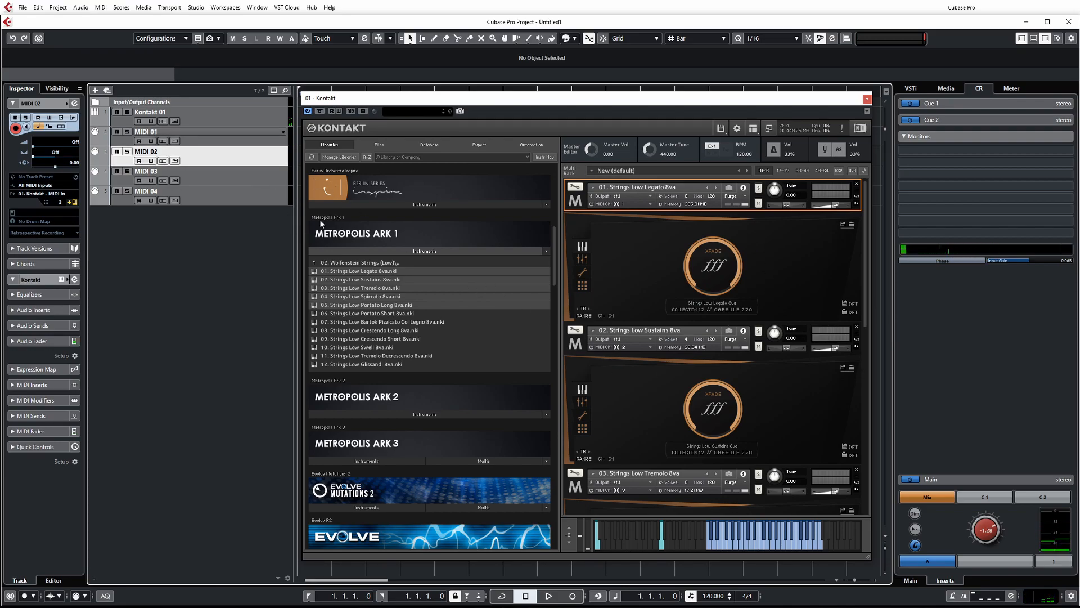
{"action": "scroll", "coordinate": [626, 346], "scroll_direction": "down", "scroll_amount": 3}
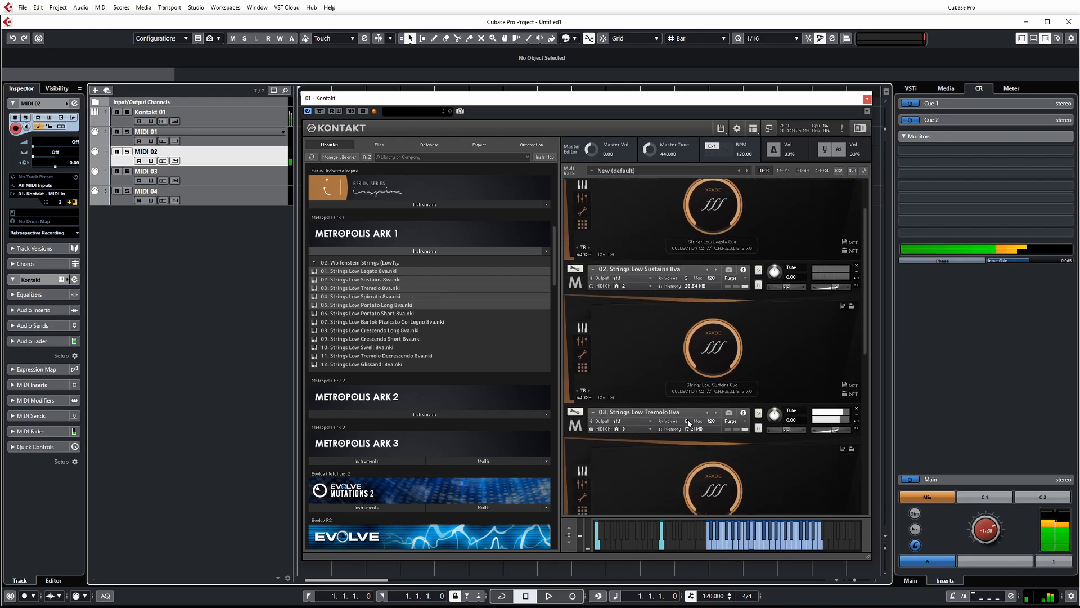
{"action": "scroll", "coordinate": [814, 426], "scroll_direction": "up", "scroll_amount": 1}
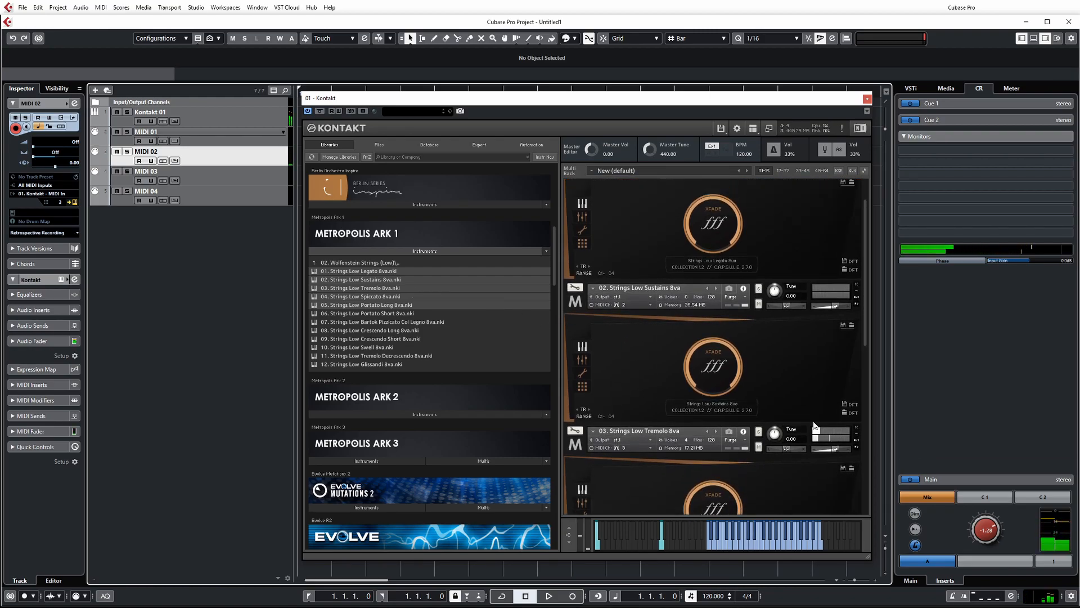
{"action": "scroll", "coordinate": [816, 426], "scroll_direction": "up", "scroll_amount": 2}
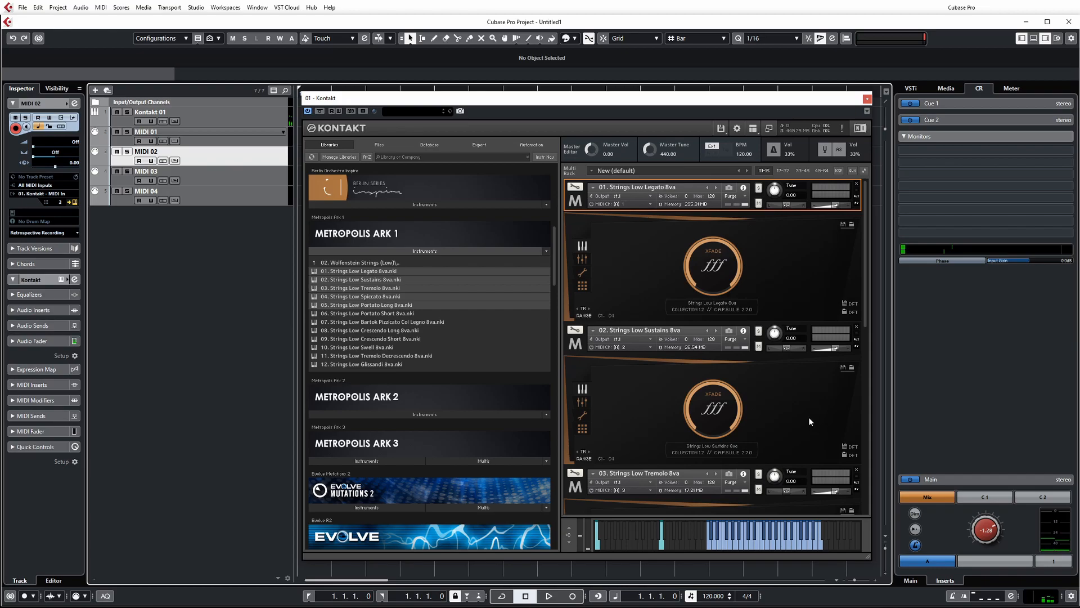
Step: Move the Kontakt window clear of the track list, set all four MIDI tracks' output routing to Not Connected, and select Kontakt 01
{"action": "left_click_drag", "start_coordinate": [378, 98], "coordinate": [446, 97]}
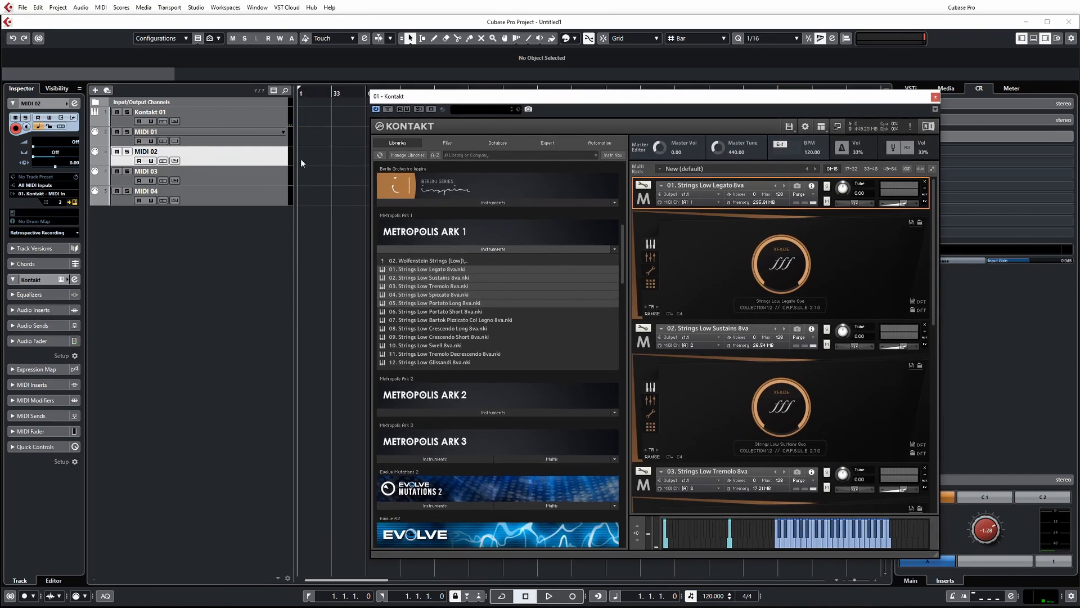
{"action": "left_click_drag", "start_coordinate": [544, 103], "coordinate": [487, 100]}
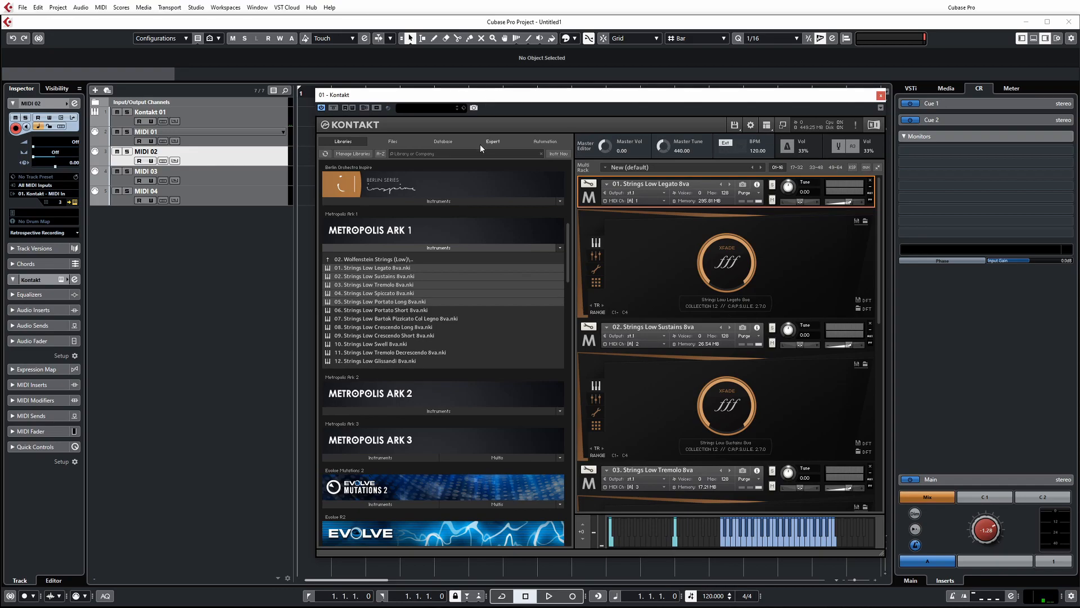
{"action": "left_click", "coordinate": [258, 139]}
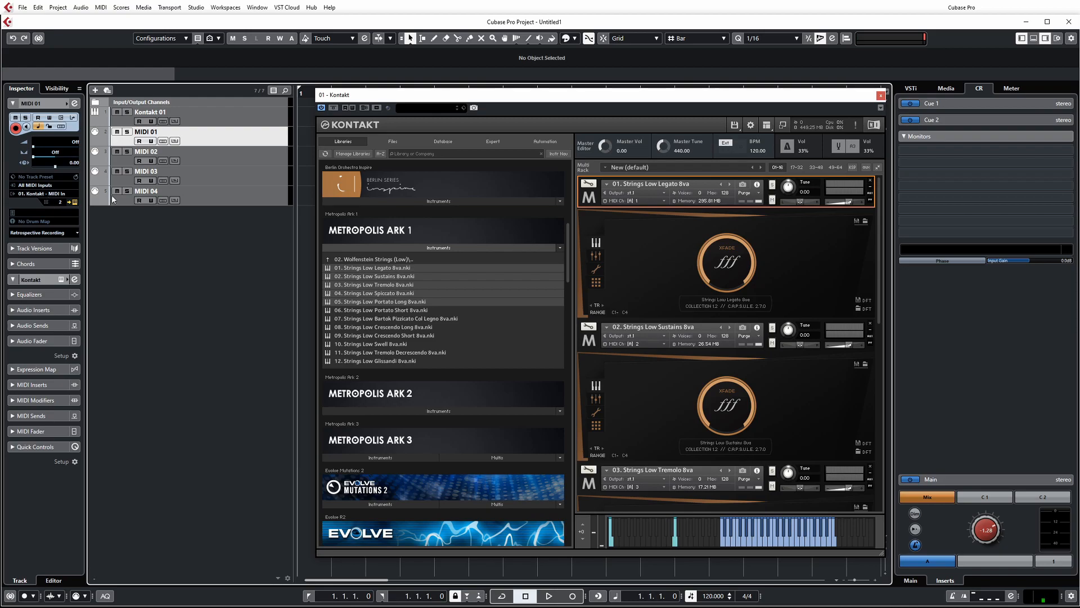
{"action": "left_click", "coordinate": [203, 203], "text": "shift"}
{"action": "left_click", "coordinate": [45, 193]}
{"action": "left_click", "coordinate": [54, 210]}
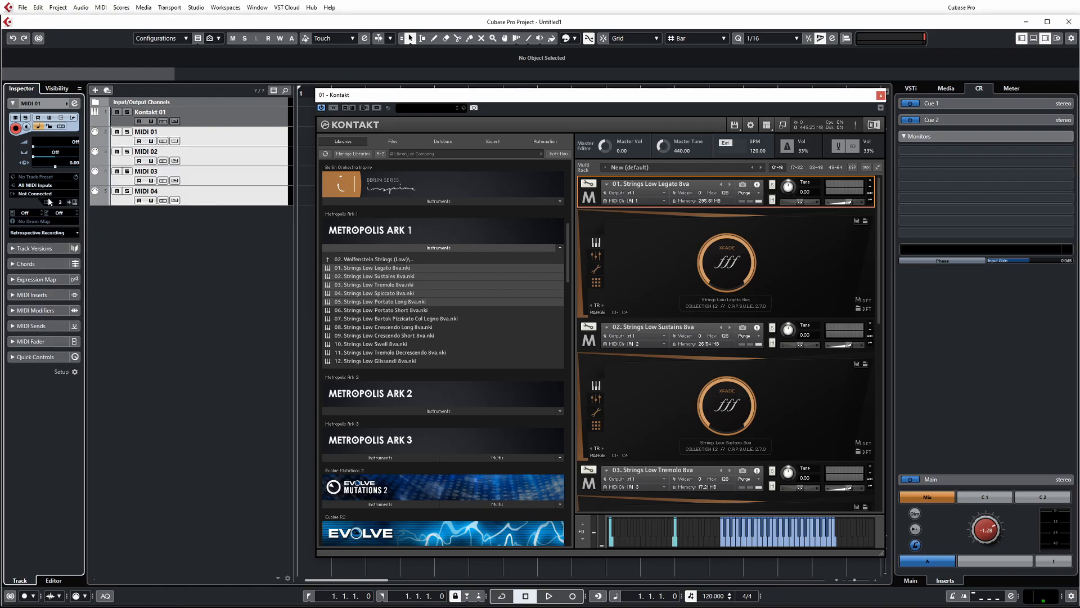
{"action": "key", "text": "Up"}
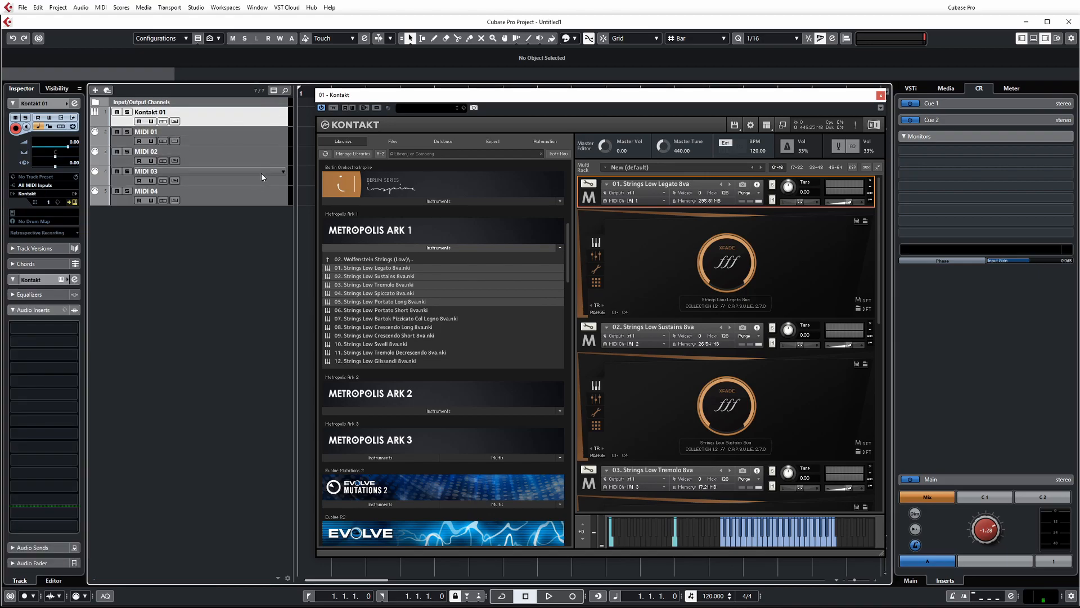
Step: Route the output of all four MIDI tracks, MIDI 01 to MIDI 04, to 01. Kontakt - MIDI In
{"action": "key", "text": "Down"}
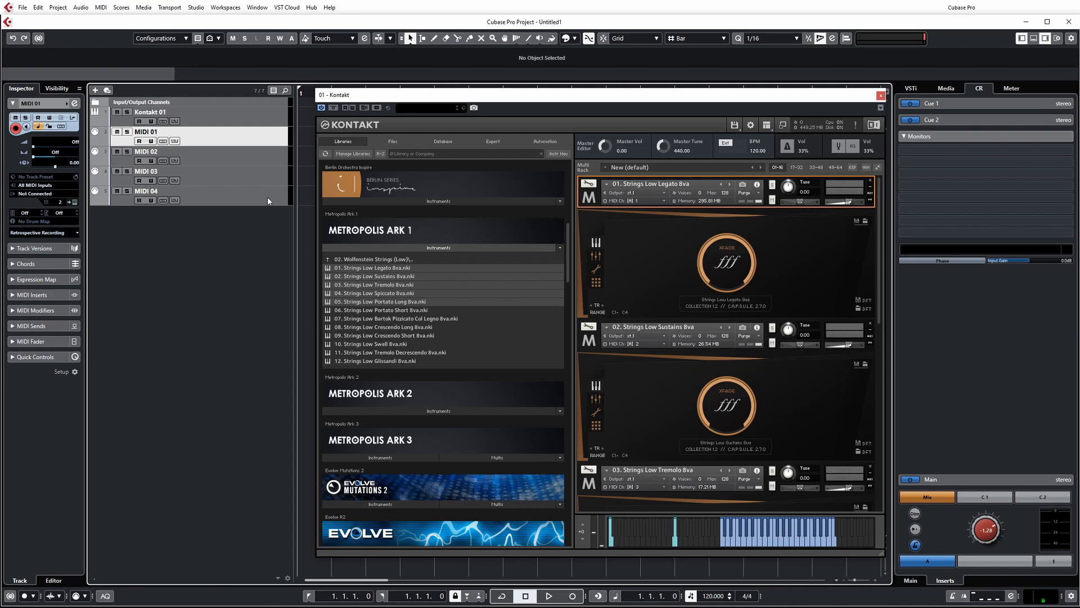
{"action": "left_click", "coordinate": [239, 203], "text": "shift"}
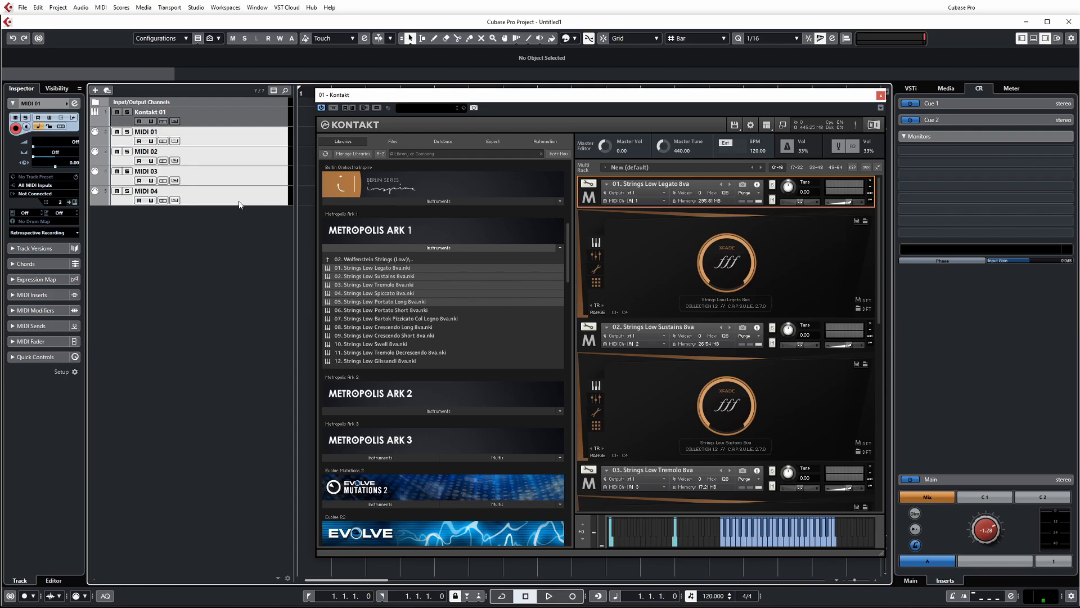
{"action": "left_click", "coordinate": [40, 195]}
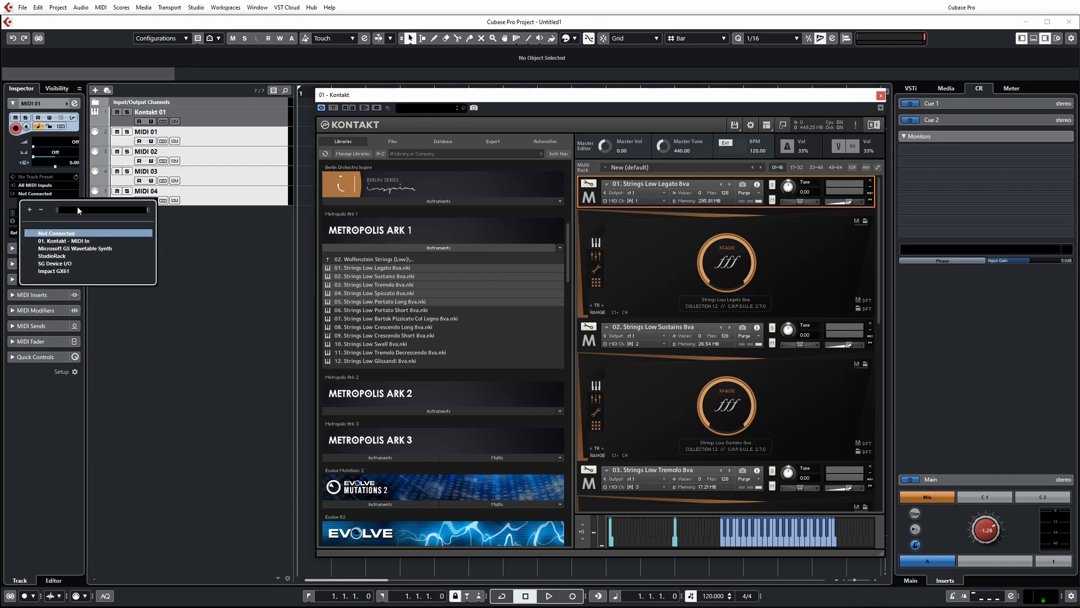
{"action": "left_click", "coordinate": [58, 242]}
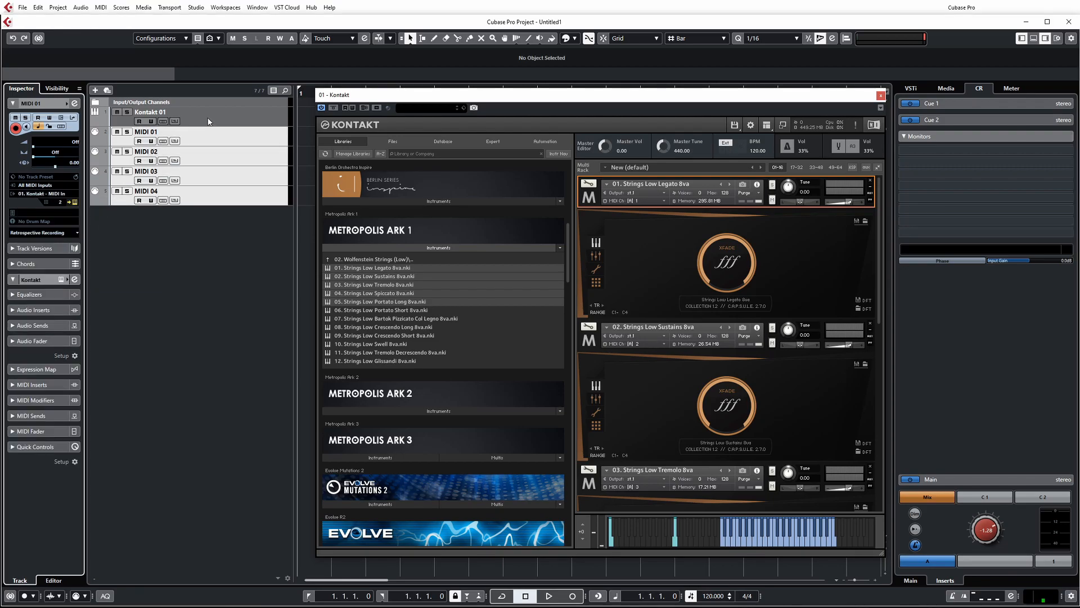
Step: Check the output routing and MIDI channel of the MIDI tracks and compare them with the Kontakt 01 track
{"action": "key", "text": "Down"}
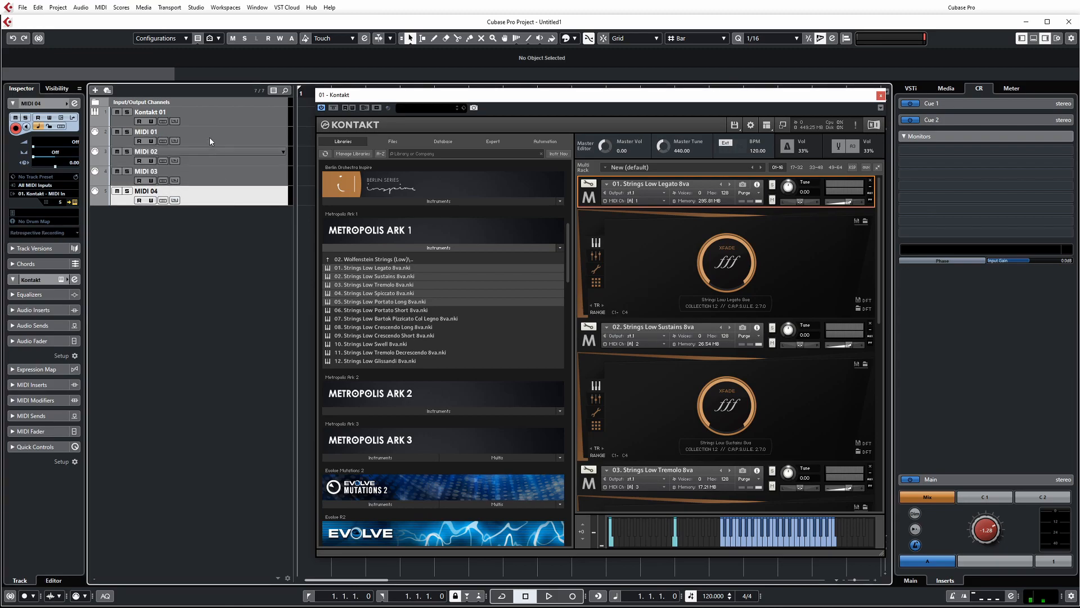
{"action": "left_click", "coordinate": [214, 112]}
{"action": "left_click", "coordinate": [223, 141]}
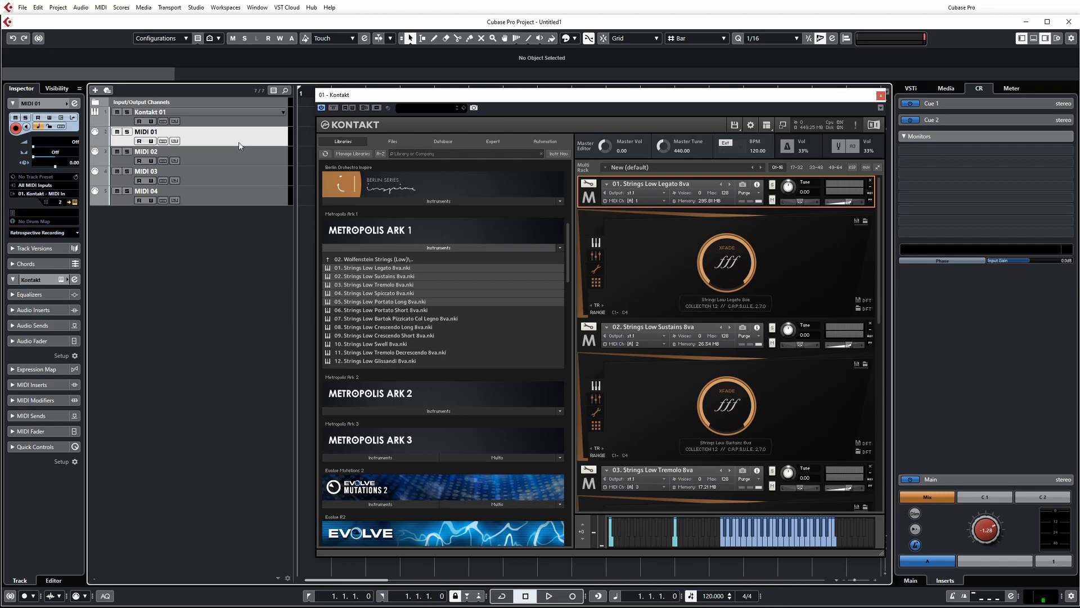
{"action": "left_click", "coordinate": [211, 156]}
{"action": "left_click", "coordinate": [264, 176]}
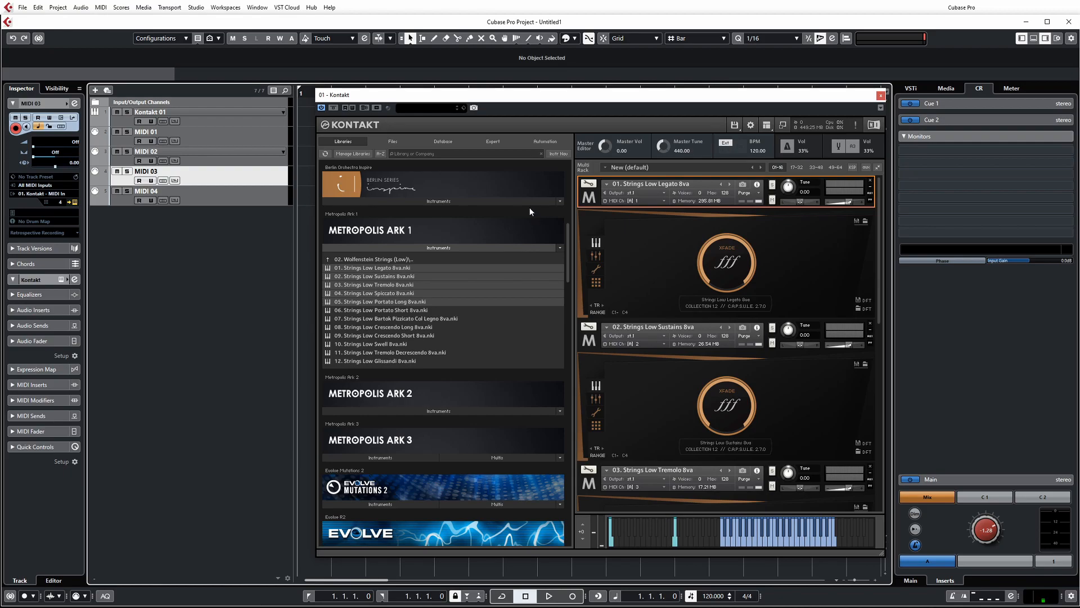
{"action": "left_click", "coordinate": [232, 138]}
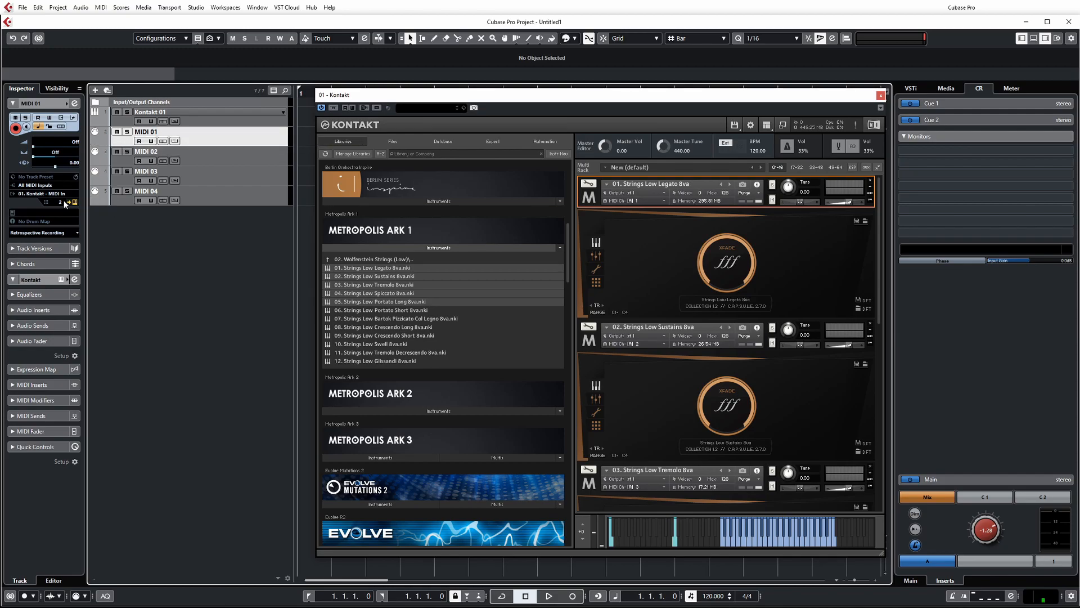
{"action": "left_click", "coordinate": [229, 122]}
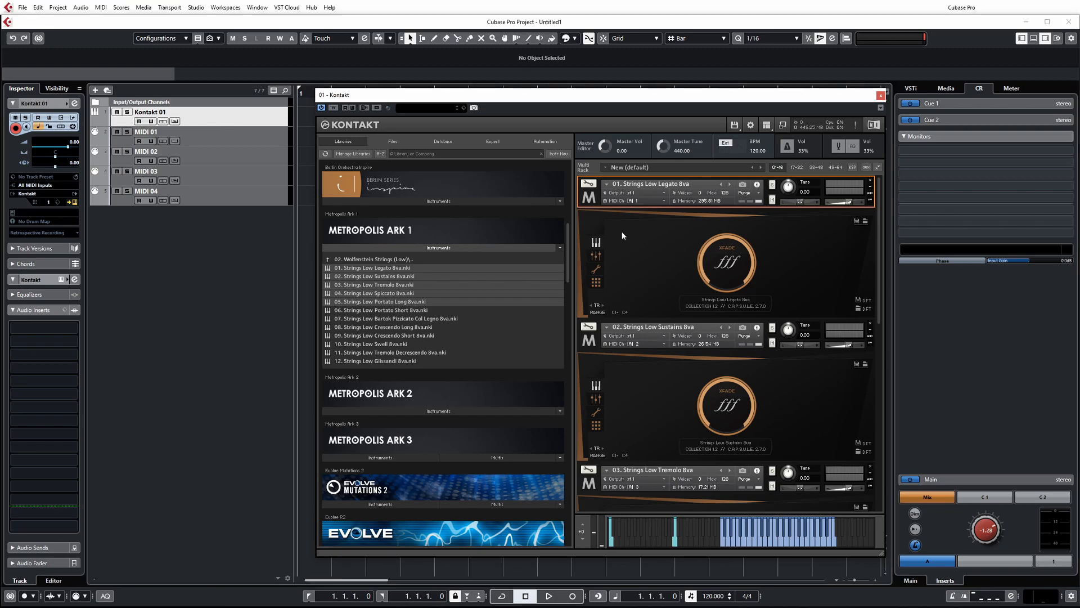
Step: Set the MIDI channel of the Strings Low Legato, Sustains and Tremolo instruments to omni
{"action": "left_click", "coordinate": [681, 223]}
{"action": "scroll", "coordinate": [880, 205], "scroll_direction": "down", "scroll_amount": 1}
{"action": "scroll", "coordinate": [666, 208], "scroll_direction": "up", "scroll_amount": 1}
{"action": "left_click", "coordinate": [663, 202]}
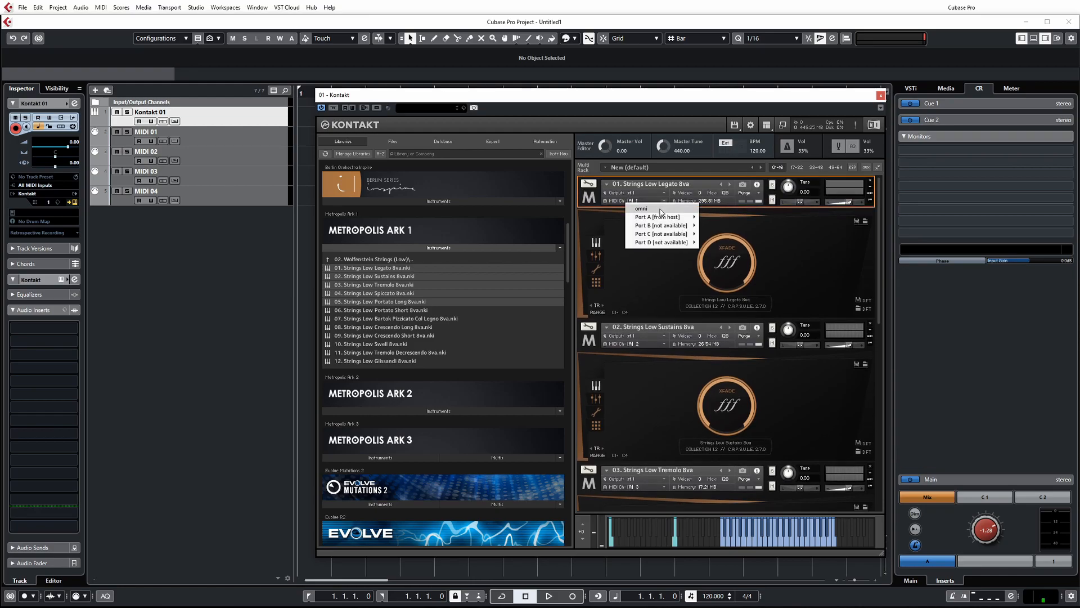
{"action": "left_click", "coordinate": [642, 208]}
{"action": "left_click", "coordinate": [664, 344]}
{"action": "left_click", "coordinate": [642, 351]}
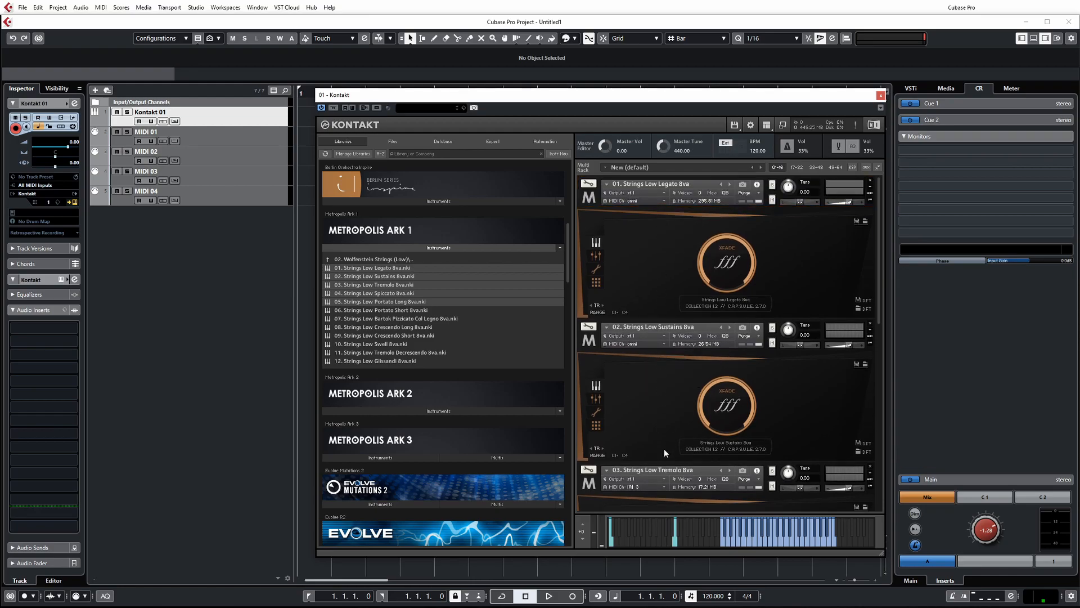
{"action": "left_click", "coordinate": [663, 487]}
{"action": "left_click", "coordinate": [664, 494]}
Step: In Kontakt's handling options, set the MIDI channel assignment for loaded patches to omni and close the options
{"action": "left_click", "coordinate": [751, 124]}
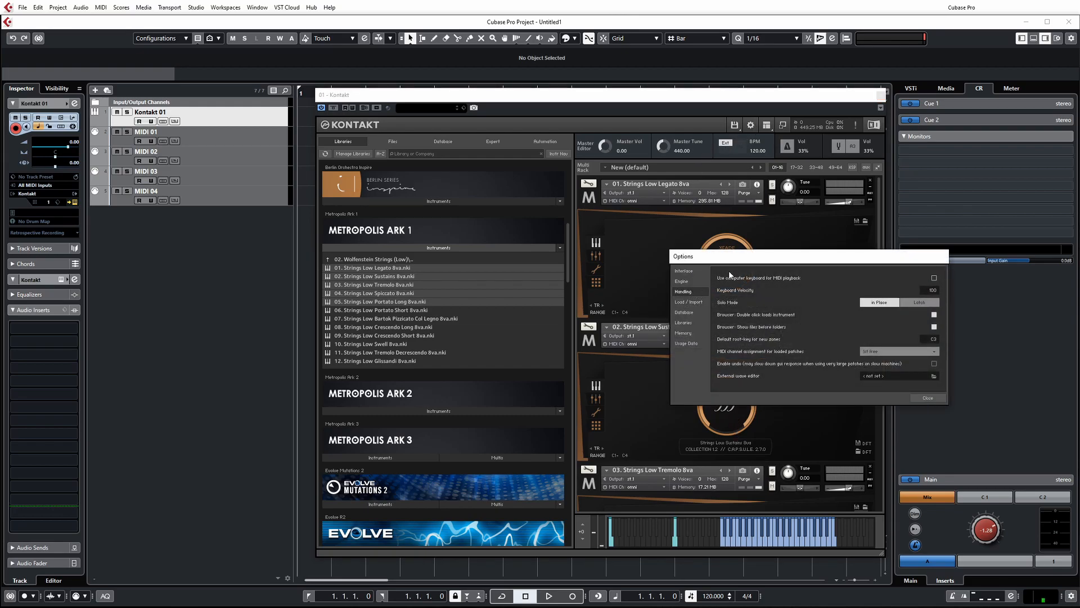
{"action": "left_click_drag", "start_coordinate": [745, 257], "coordinate": [569, 221]}
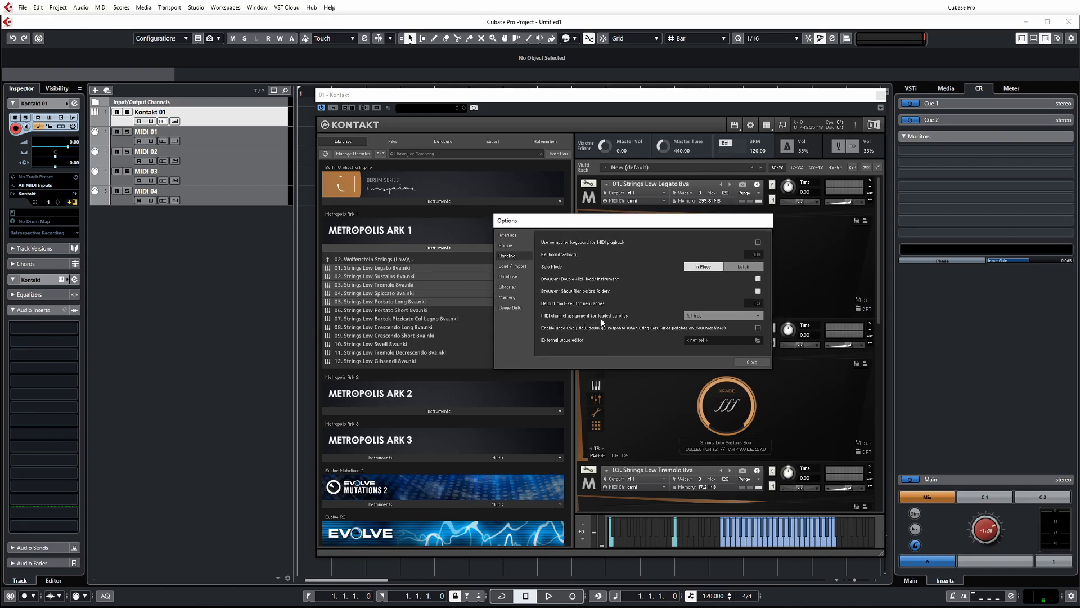
{"action": "left_click", "coordinate": [757, 316]}
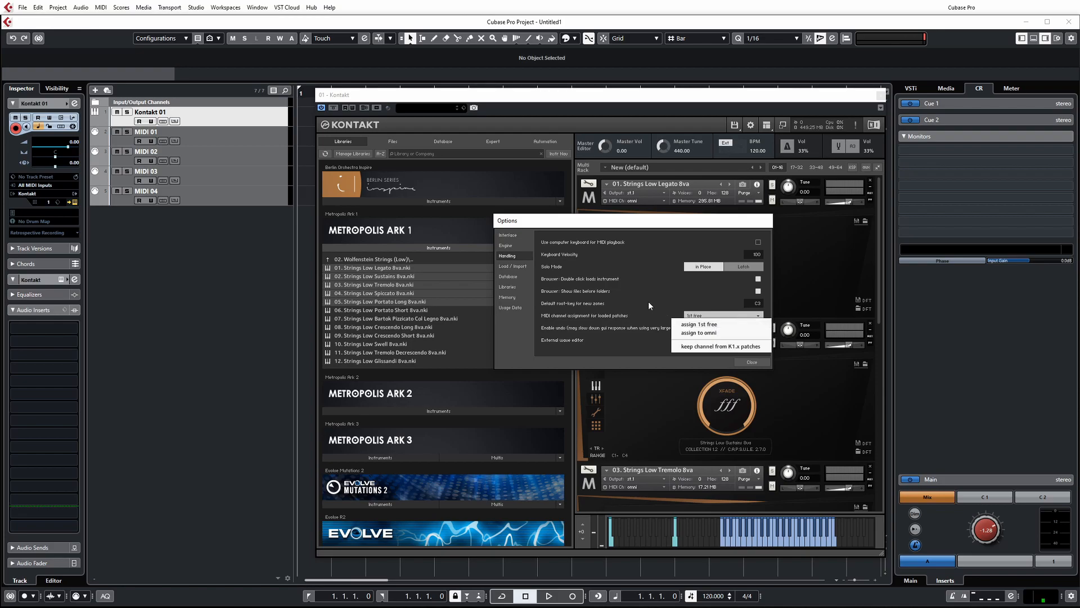
{"action": "left_click", "coordinate": [726, 335]}
{"action": "left_click", "coordinate": [752, 363]}
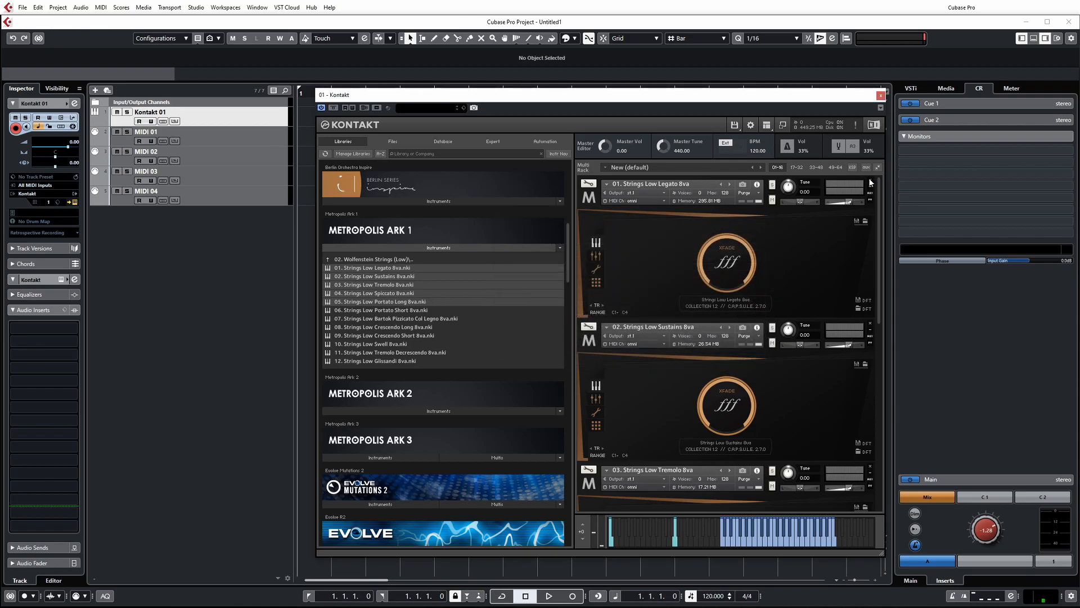
Step: Empty the multi rack and reload the five selected Strings Low patches from Metropolis Ark 1
{"action": "left_click", "coordinate": [877, 167]}
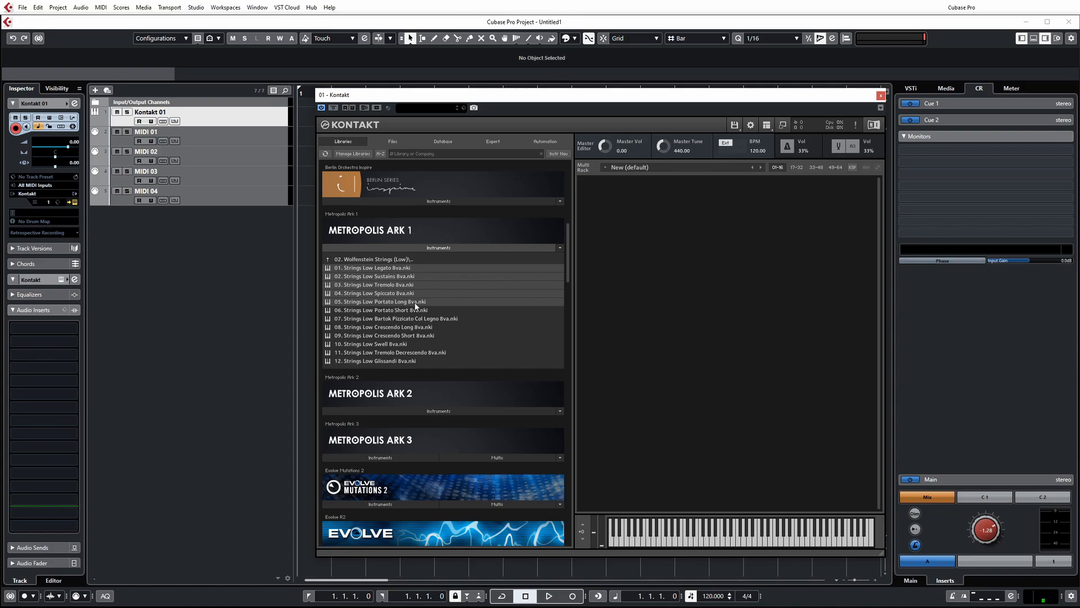
{"action": "left_click_drag", "start_coordinate": [390, 284], "coordinate": [667, 249]}
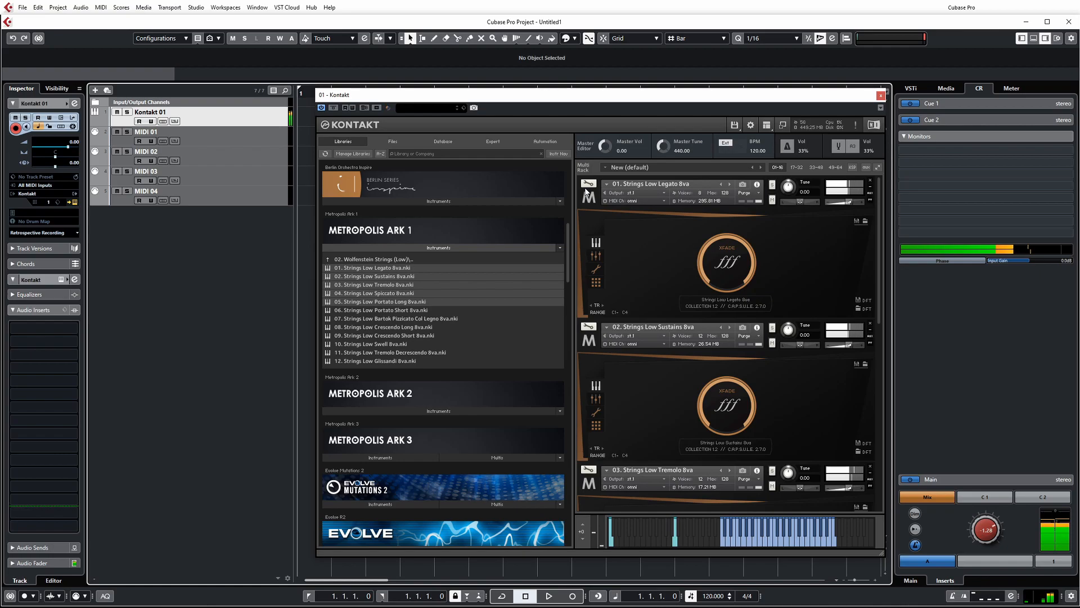
{"action": "left_click_drag", "start_coordinate": [879, 282], "coordinate": [601, 231]}
Step: Play notes through MIDI 01, MIDI 03, MIDI 04 and Kontakt 01 to check which instruments each track triggers
{"action": "left_click", "coordinate": [237, 137]}
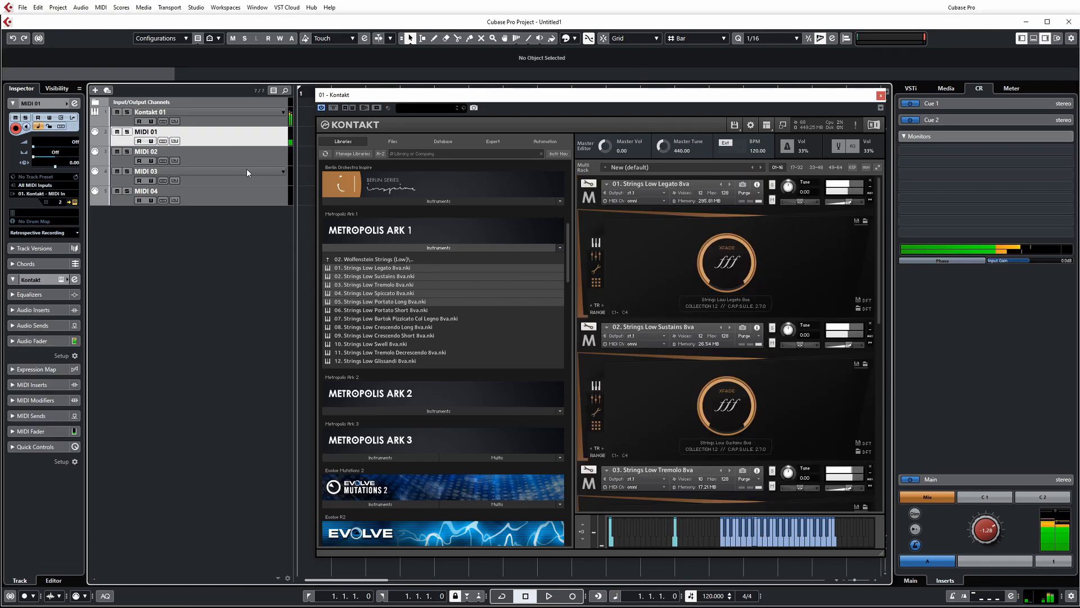
{"action": "left_click", "coordinate": [246, 172]}
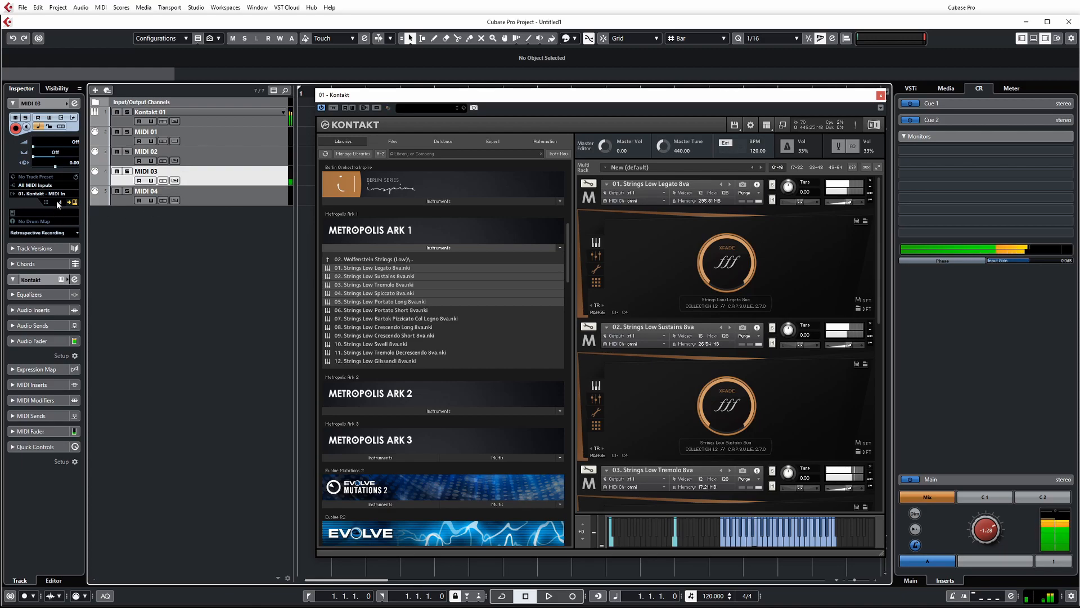
{"action": "left_click", "coordinate": [242, 192]}
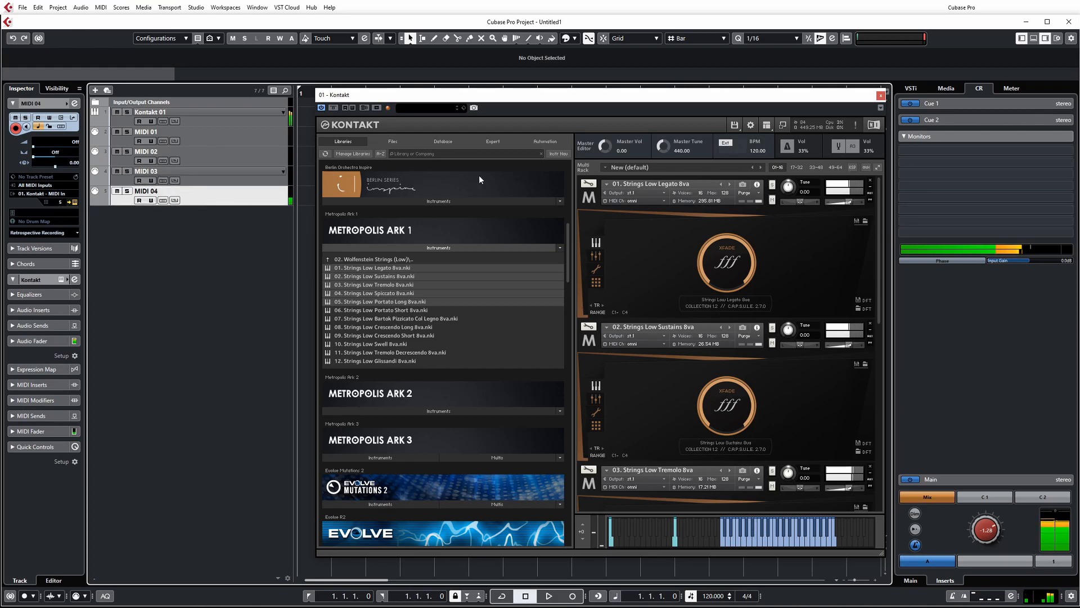
{"action": "left_click", "coordinate": [225, 116]}
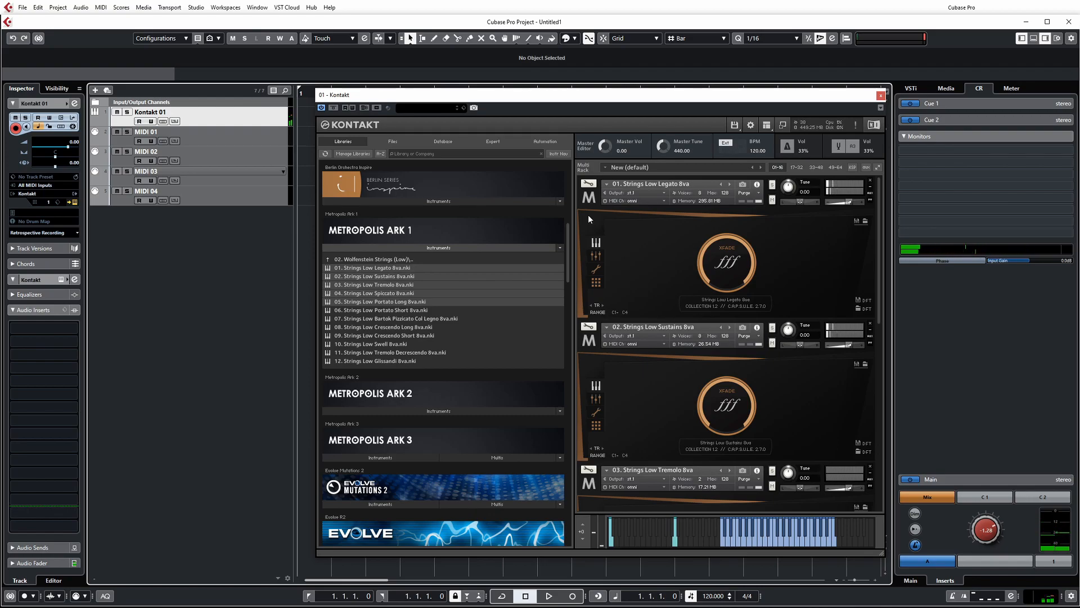
Step: In Kontakt's handling options, set the MIDI channel assignment for loaded patches to 1st free and close the options
{"action": "left_click", "coordinate": [752, 126]}
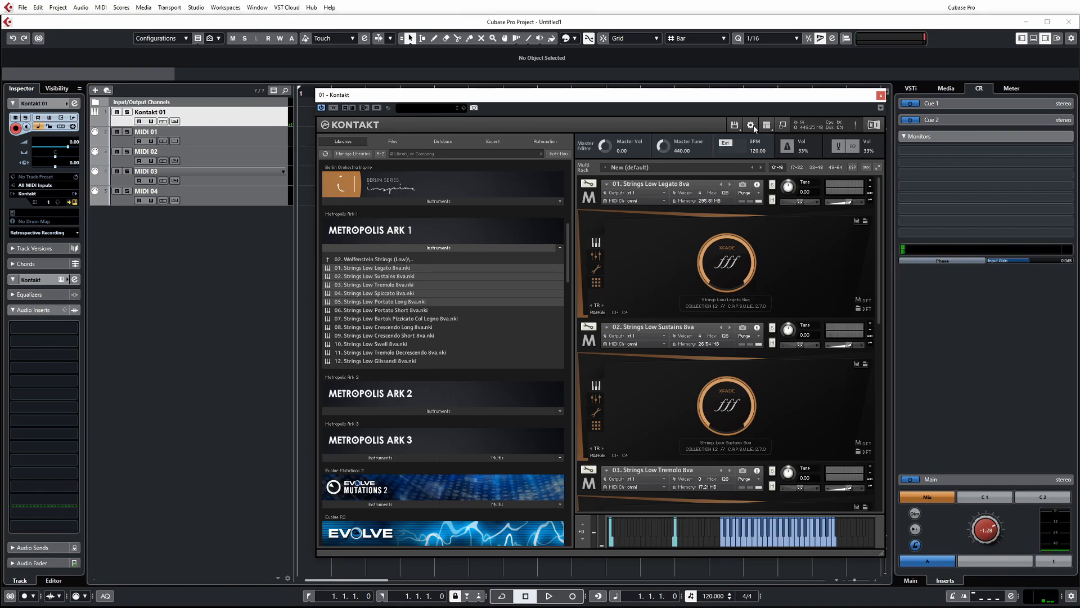
{"action": "left_click_drag", "start_coordinate": [833, 256], "coordinate": [756, 225]}
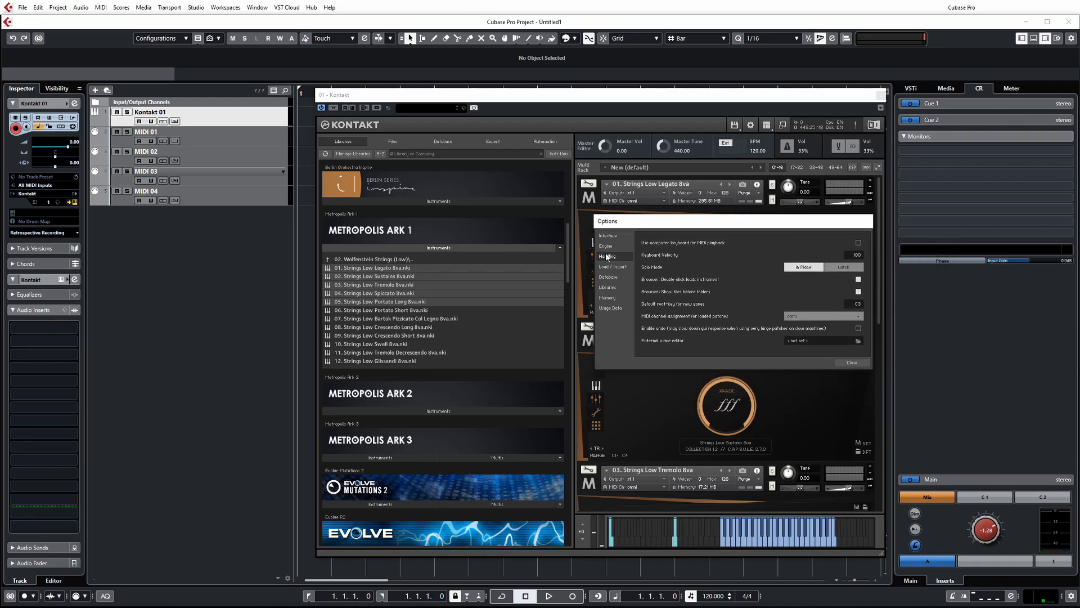
{"action": "left_click", "coordinate": [811, 316]}
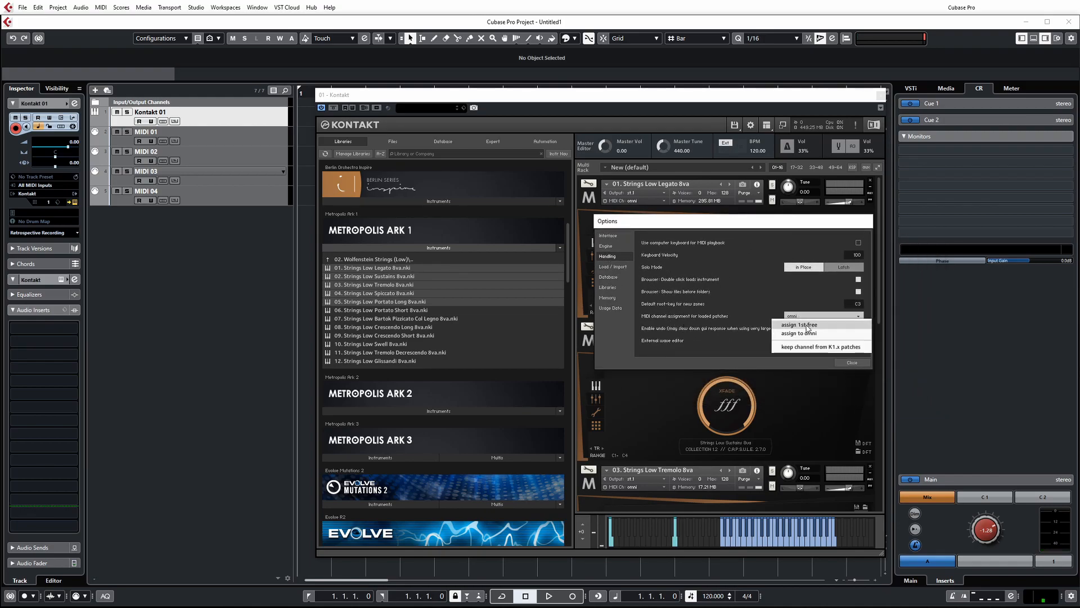
{"action": "left_click", "coordinate": [813, 332]}
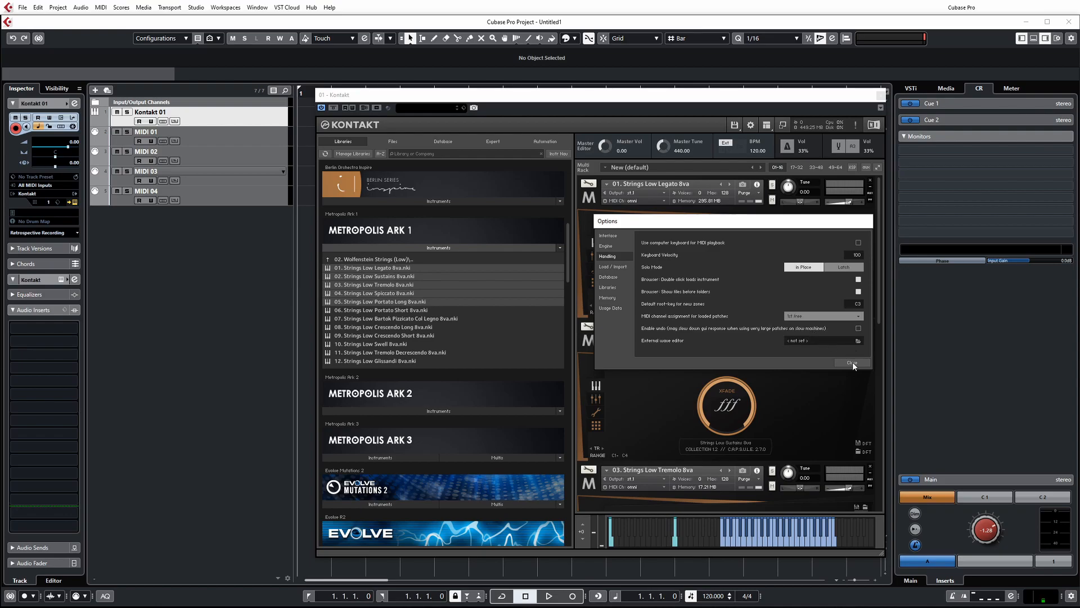
{"action": "left_click", "coordinate": [852, 363]}
Step: Collapse the rack, remove all five Strings Low instruments, and reload the same patches from Metropolis Ark 1
{"action": "left_click", "coordinate": [877, 167]}
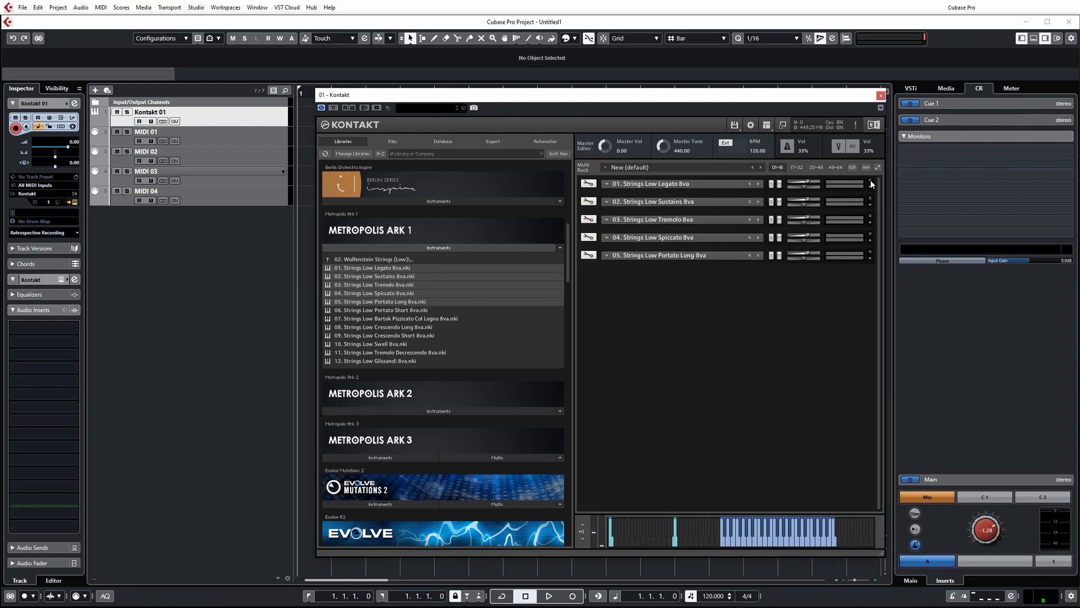
{"action": "left_click", "coordinate": [871, 181]}
{"action": "left_click", "coordinate": [871, 181]}
{"action": "left_click", "coordinate": [870, 180]}
{"action": "left_click", "coordinate": [871, 181]}
{"action": "left_click", "coordinate": [871, 181]}
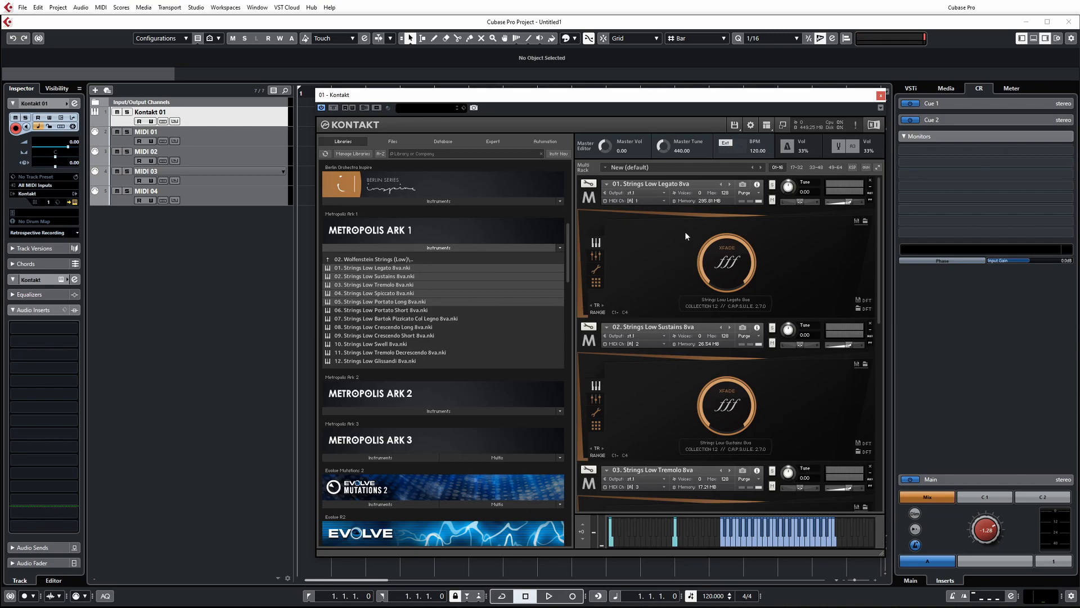
Step: Assign both Strings Low Legato and Strings Low Sustains to MIDI channel 1 on Port A
{"action": "left_click", "coordinate": [664, 200]}
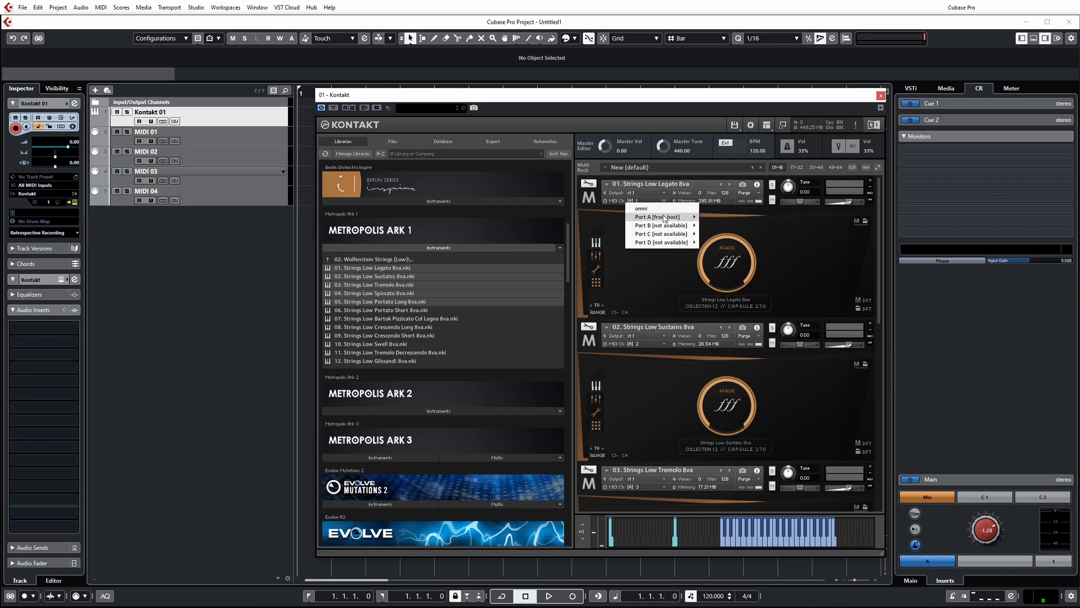
{"action": "mouse_move", "coordinate": [672, 217]}
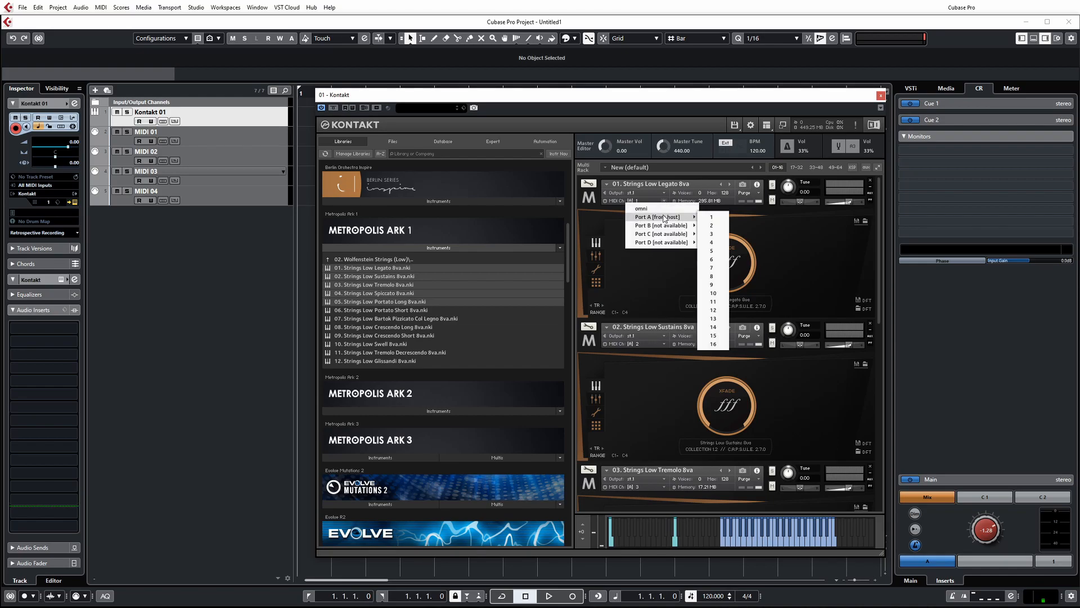
{"action": "left_click", "coordinate": [714, 226]}
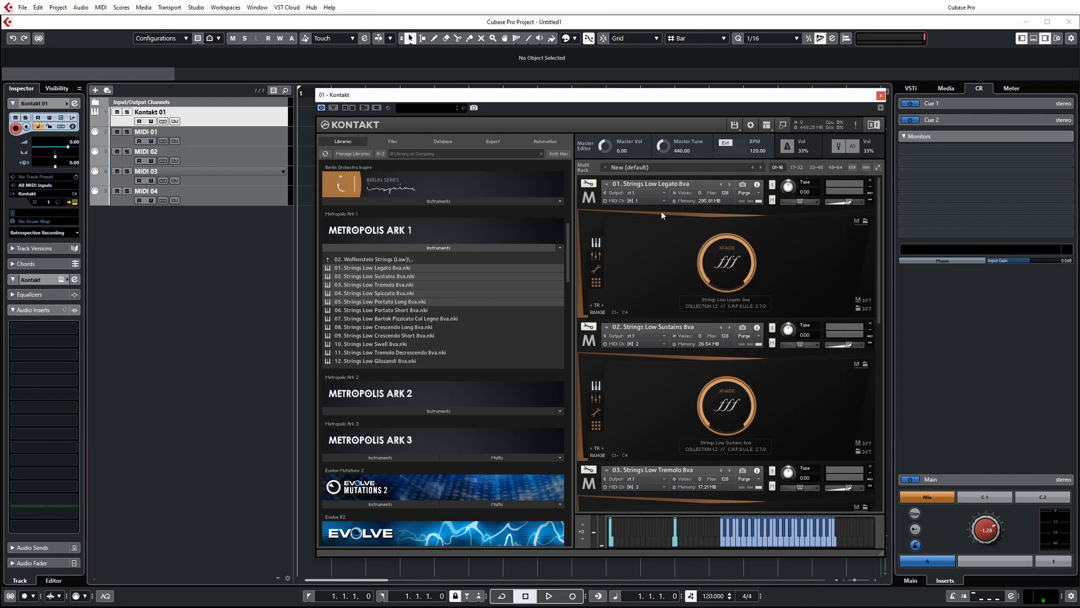
{"action": "left_click", "coordinate": [647, 344]}
{"action": "mouse_move", "coordinate": [667, 362]}
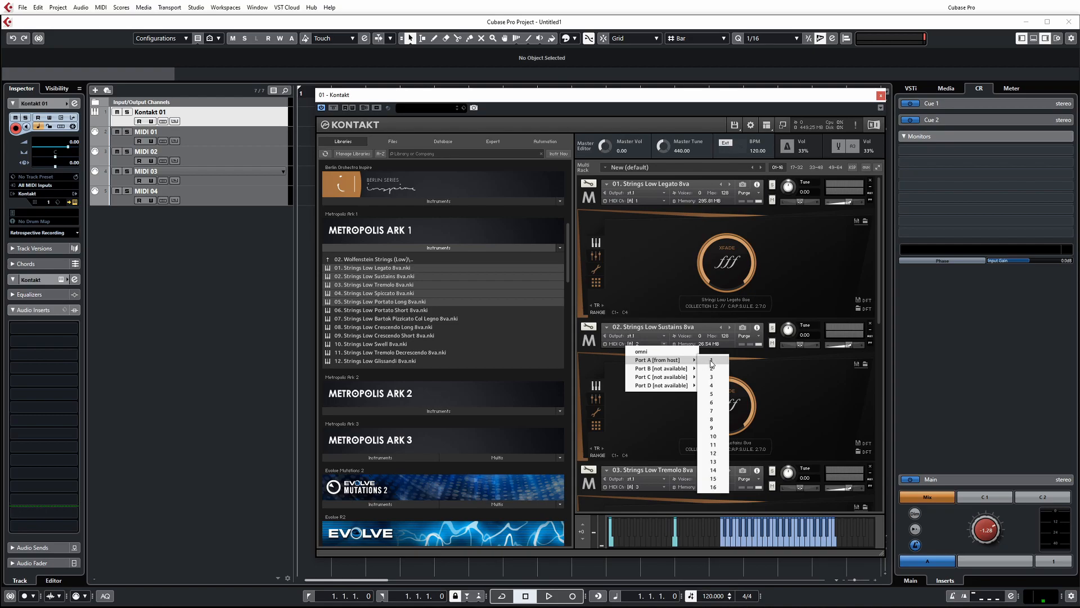
{"action": "left_click", "coordinate": [710, 361]}
Step: Assign Strings Low Tremolo to MIDI channel 2 on Port A and review the channels of the loaded instruments
{"action": "scroll", "coordinate": [711, 360], "scroll_direction": "down", "scroll_amount": 1}
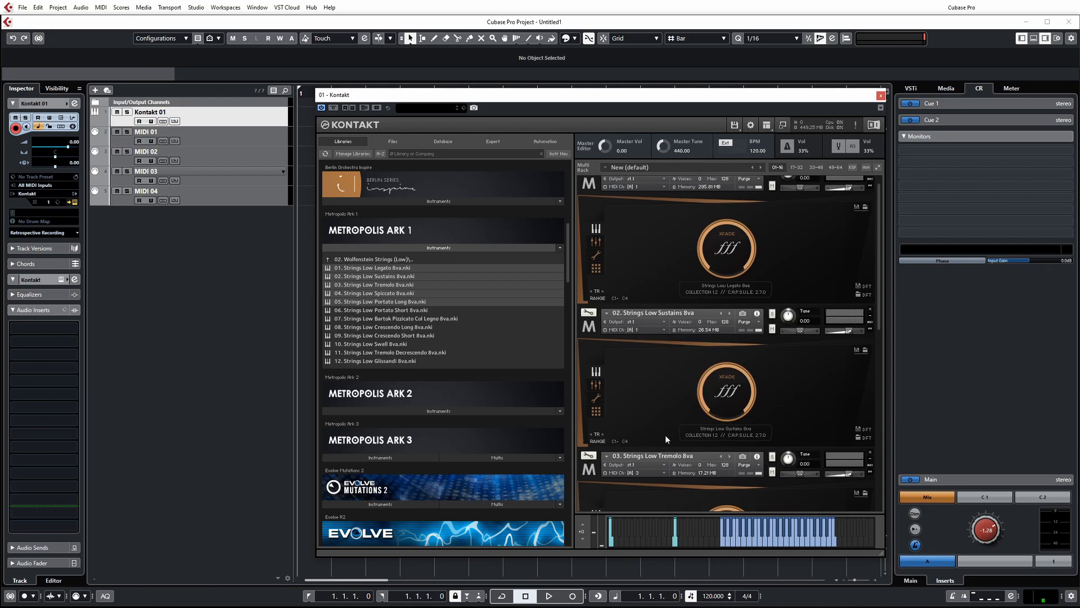
{"action": "left_click", "coordinate": [665, 473]}
{"action": "mouse_move", "coordinate": [678, 489]}
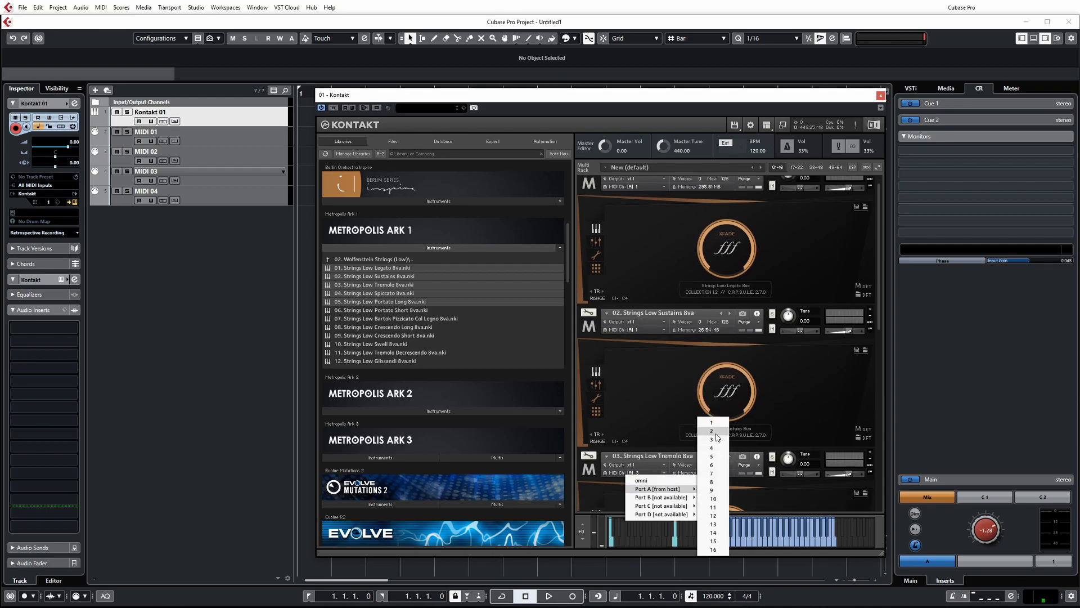
{"action": "left_click", "coordinate": [713, 428]}
{"action": "scroll", "coordinate": [780, 399], "scroll_direction": "down", "scroll_amount": 9}
{"action": "scroll", "coordinate": [782, 388], "scroll_direction": "up", "scroll_amount": 8}
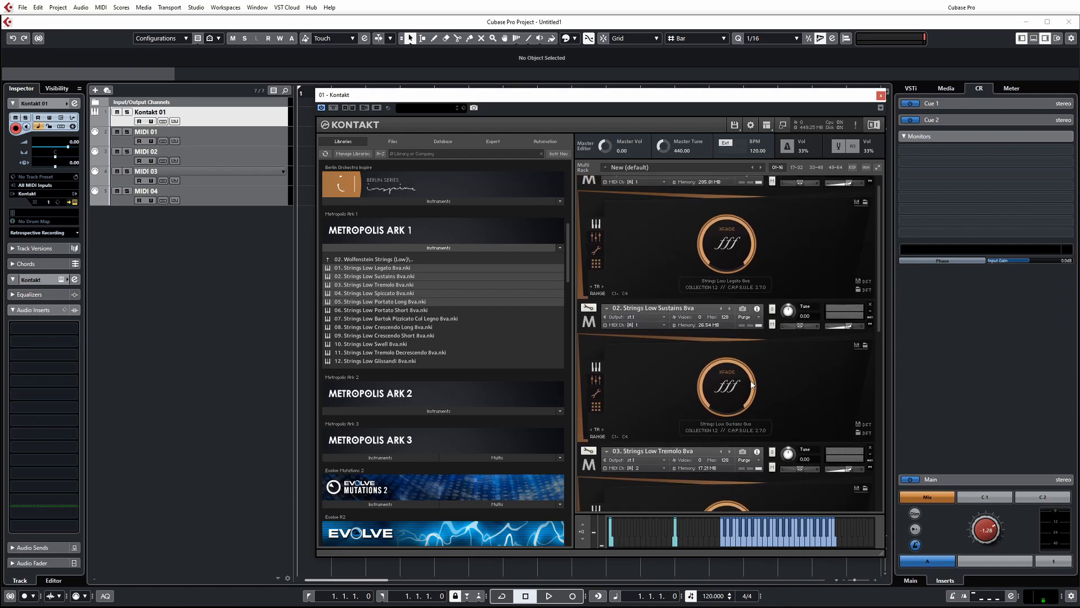
{"action": "scroll", "coordinate": [754, 385], "scroll_direction": "up", "scroll_amount": 4}
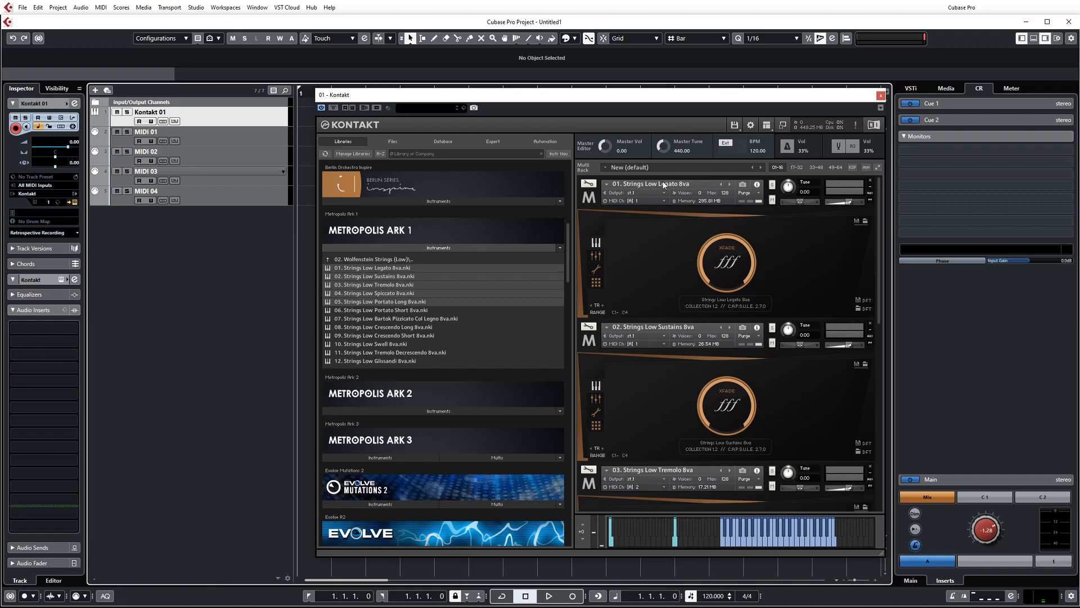
Step: Examine the MIDI port and channel options for Strings Low Legato, including Port B, without changing its assignment
{"action": "left_click", "coordinate": [664, 200]}
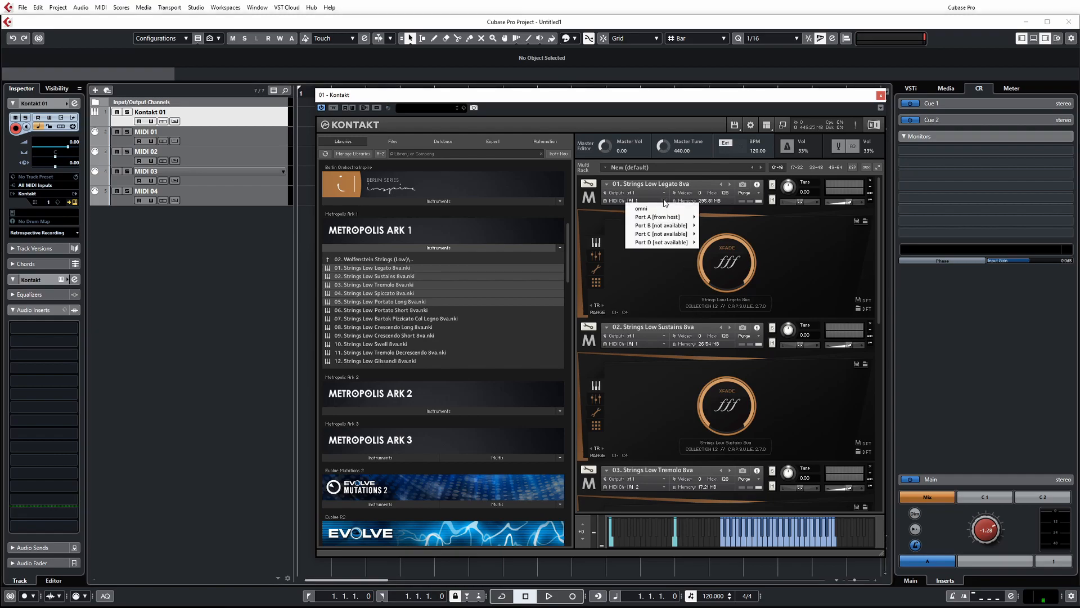
{"action": "left_click", "coordinate": [639, 226]}
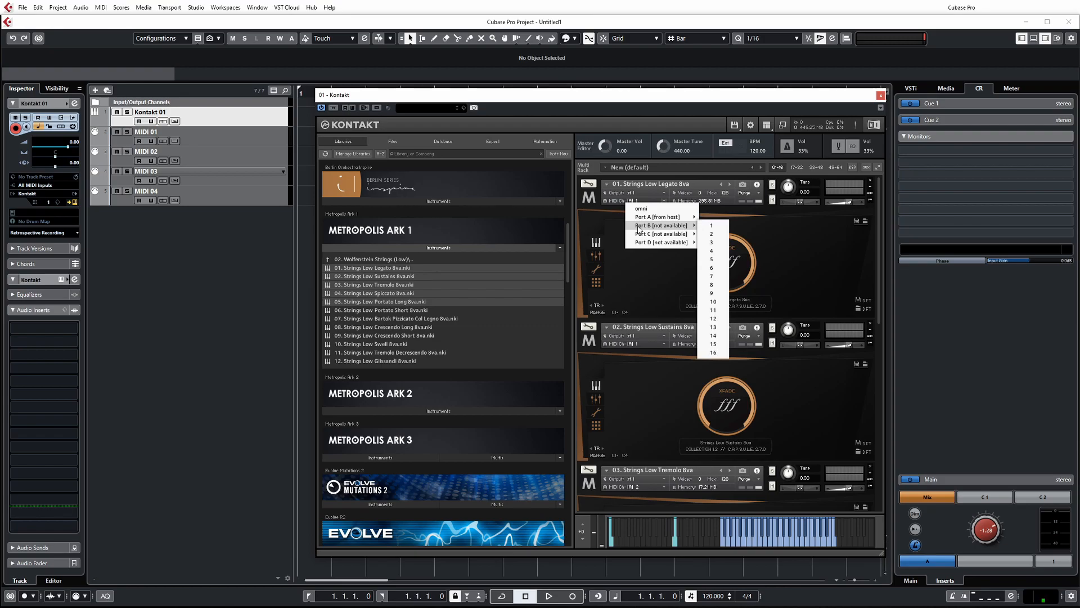
{"action": "mouse_move", "coordinate": [655, 245]}
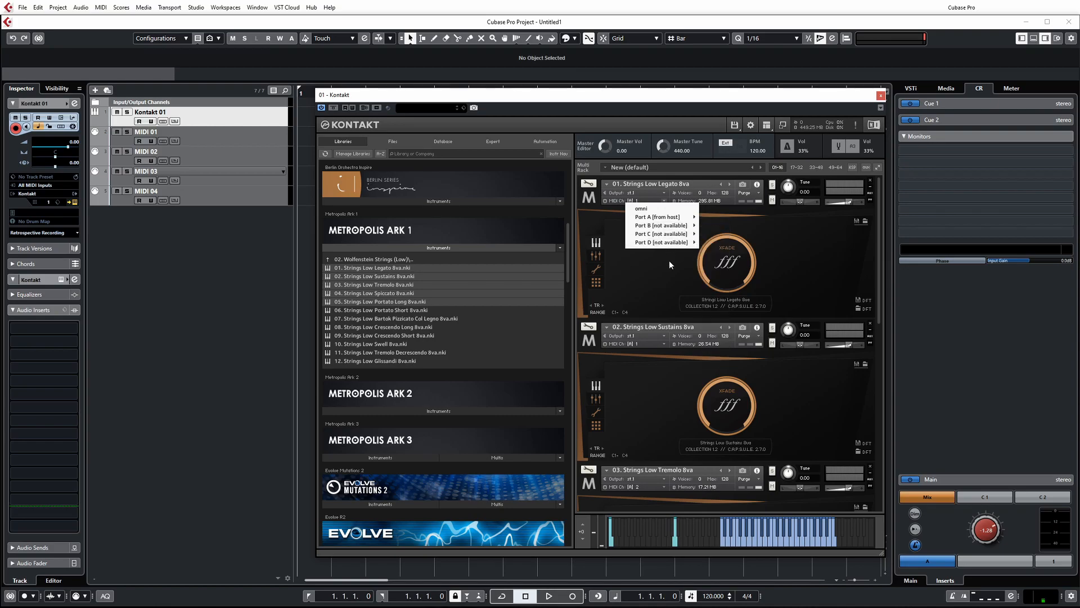
{"action": "left_click", "coordinate": [657, 281]}
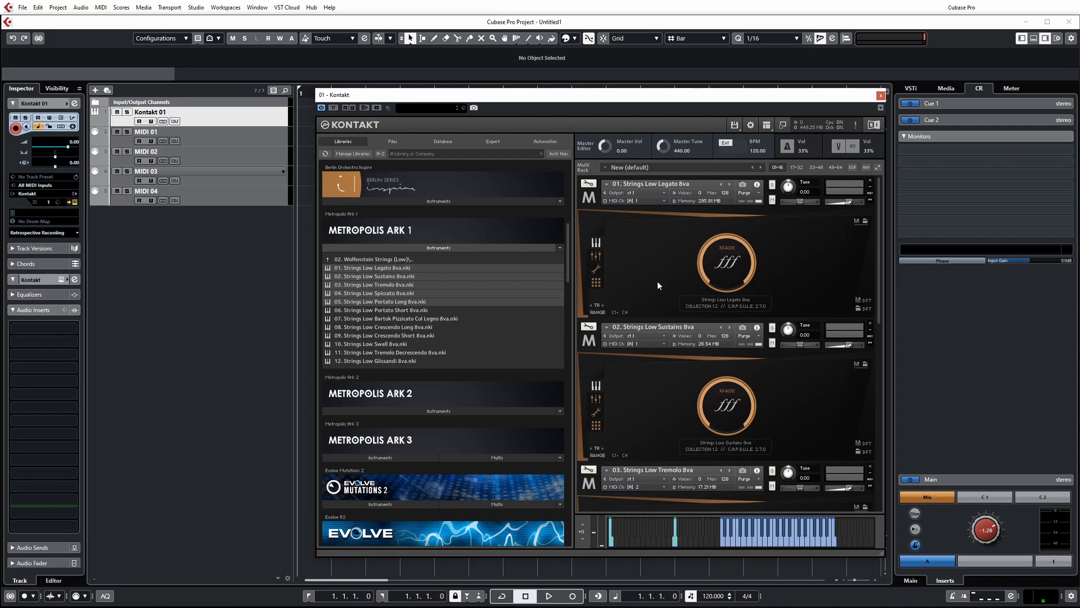
Step: Look through Kontakt's additional instrument rack pages, including 49-64, and return to page 01-16
{"action": "left_click", "coordinate": [794, 167]}
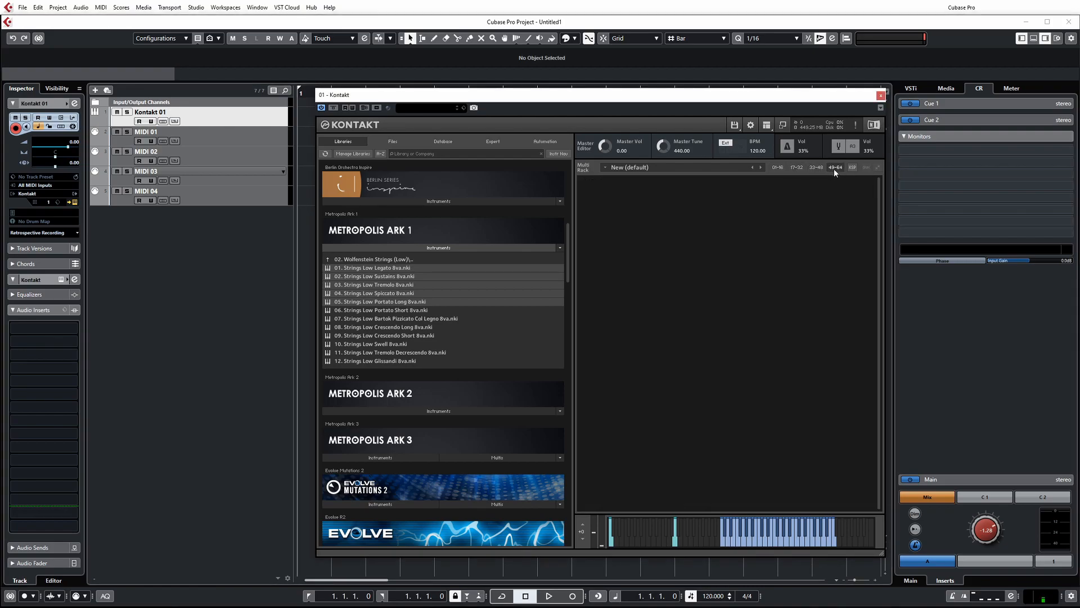
{"action": "left_click", "coordinate": [779, 168]}
{"action": "left_click", "coordinate": [835, 167]}
{"action": "left_click", "coordinate": [778, 167]}
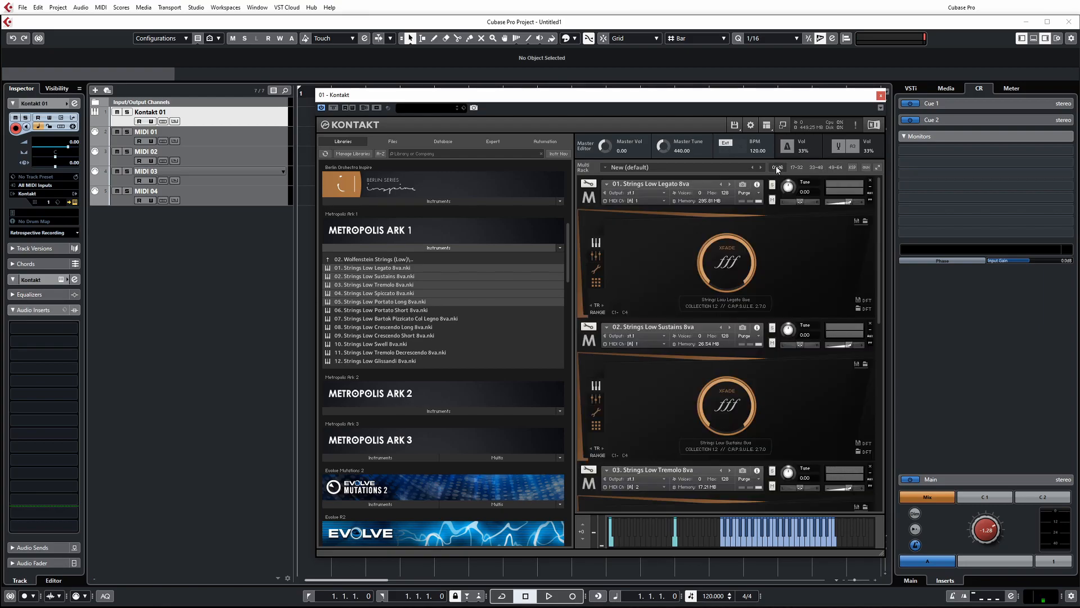
Step: Review the Port A channels offered for Strings Low Legato and select channel 1
{"action": "left_click", "coordinate": [663, 199]}
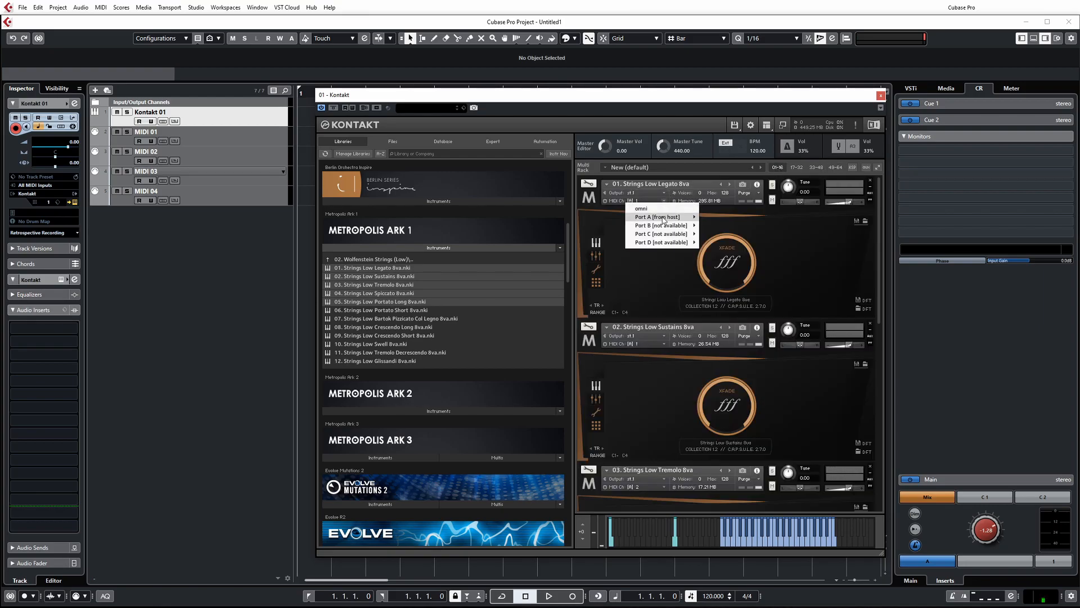
{"action": "mouse_move", "coordinate": [676, 217]}
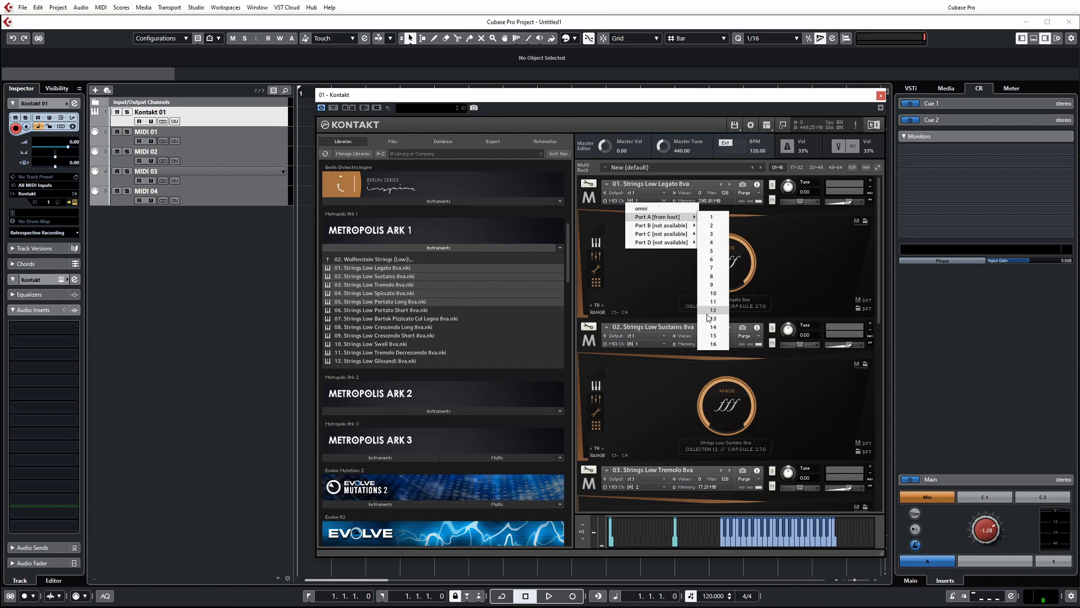
{"action": "left_click", "coordinate": [710, 218]}
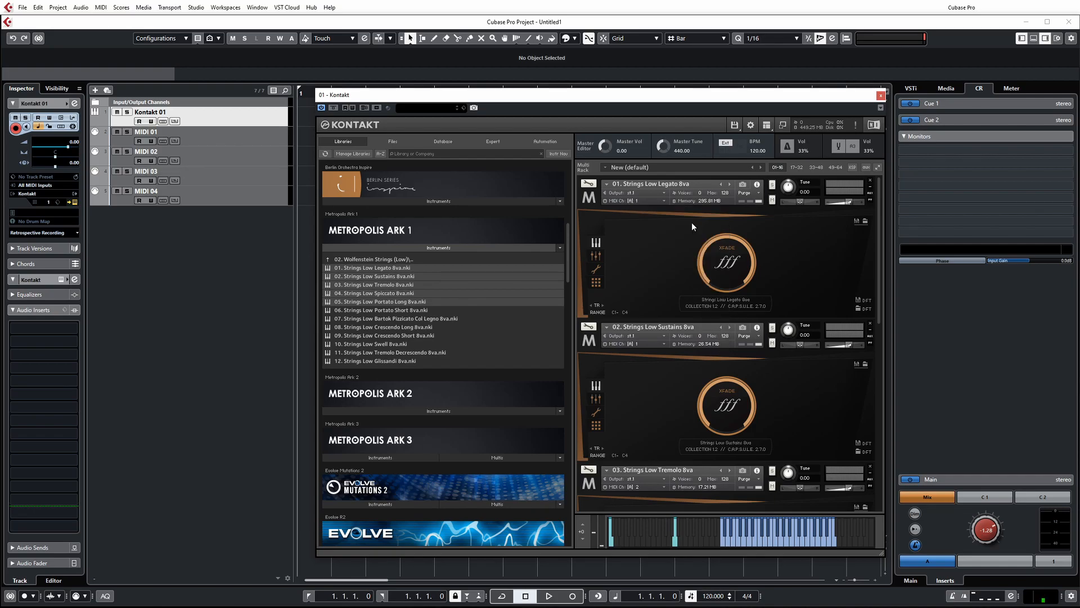
Step: Check the MIDI channels available for the Kontakt 01 track in Cubase without changing the selection
{"action": "left_click", "coordinate": [178, 114]}
{"action": "left_click", "coordinate": [49, 202]}
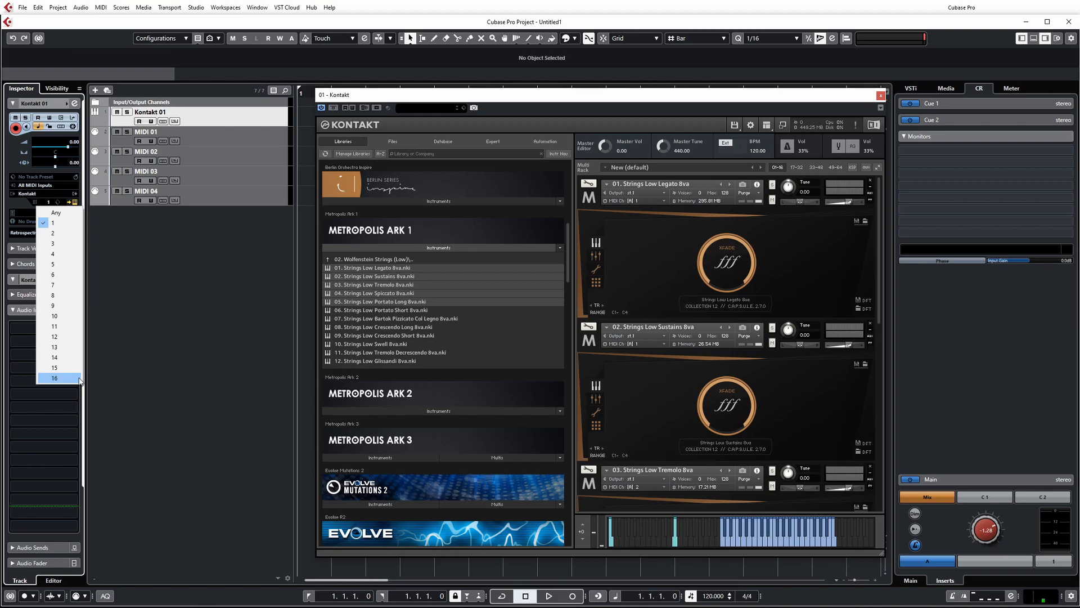
{"action": "left_click", "coordinate": [666, 251]}
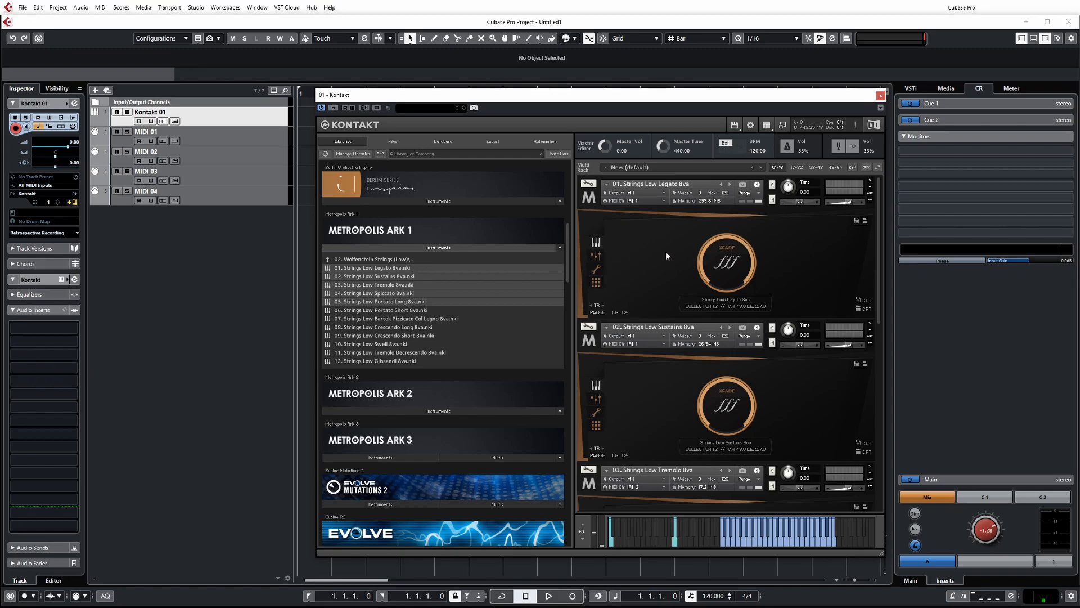